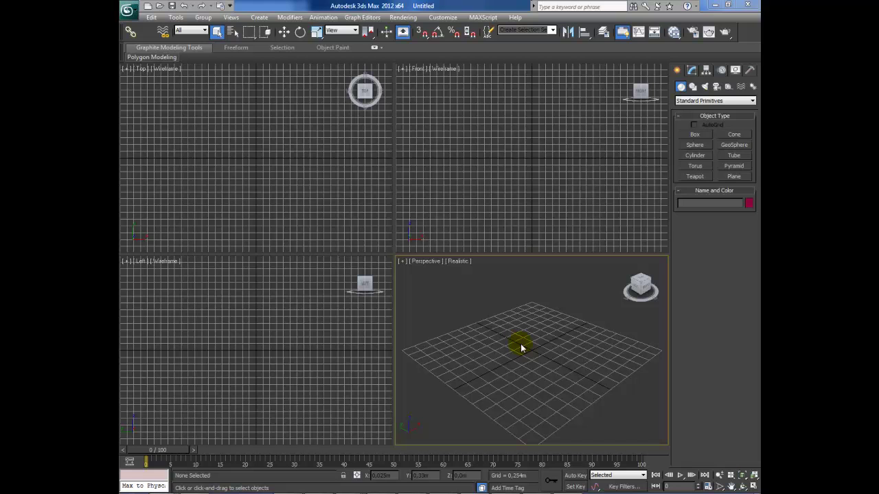
- Activate the Line tool under Create > Shapes > Splines
{"action": "left_click", "coordinate": [693, 86]}
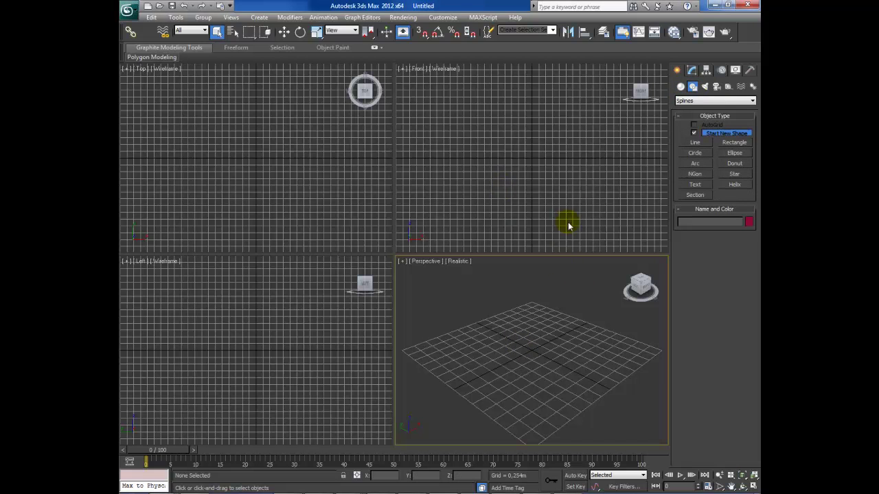
{"action": "left_click", "coordinate": [694, 142]}
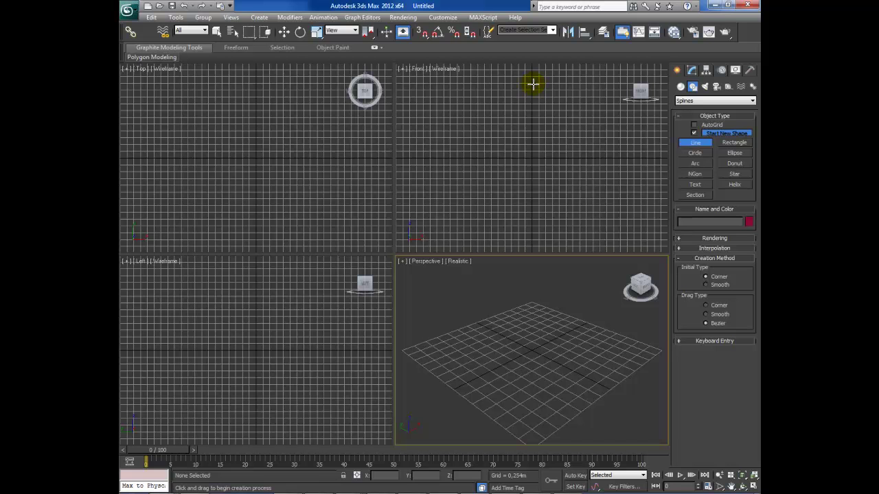
- In the Front view, place Bezier vertices from the rim down the goblet's bowl curve
{"action": "left_click", "coordinate": [534, 78]}
{"action": "left_click_drag", "start_coordinate": [559, 102], "coordinate": [561, 111]}
{"action": "left_click_drag", "start_coordinate": [565, 160], "coordinate": [580, 201]}
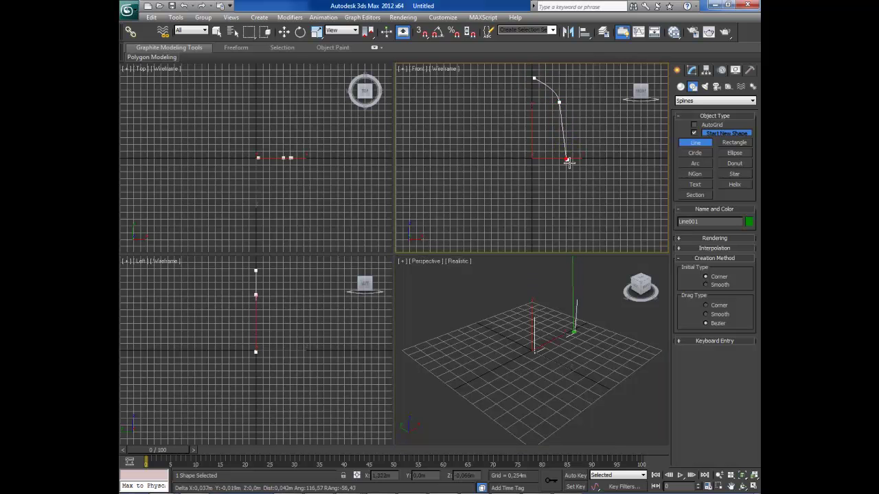
{"action": "left_click", "coordinate": [569, 221]}
{"action": "scroll", "coordinate": [562, 224], "scroll_direction": "down", "scroll_amount": 1}
- Continue the profile through the stem to a flat base and finish Line001
{"action": "left_click", "coordinate": [555, 232]}
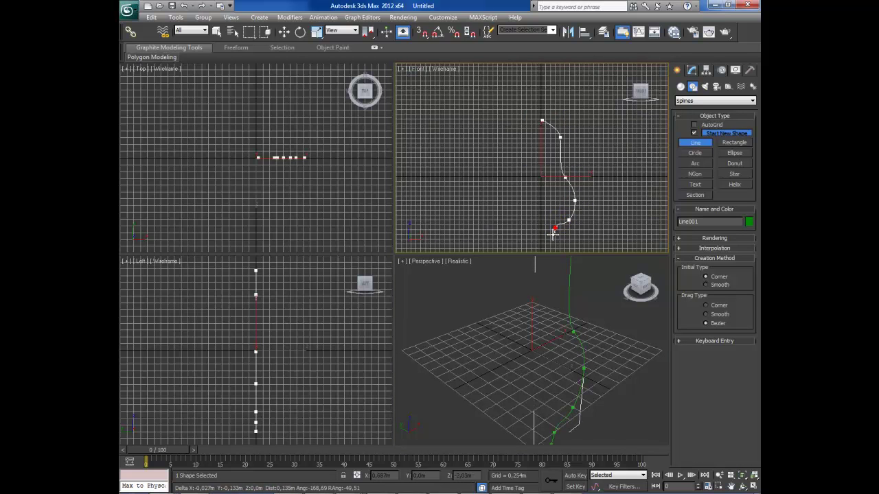
{"action": "scroll", "coordinate": [539, 221], "scroll_direction": "down", "scroll_amount": 2}
{"action": "left_click", "coordinate": [536, 241]}
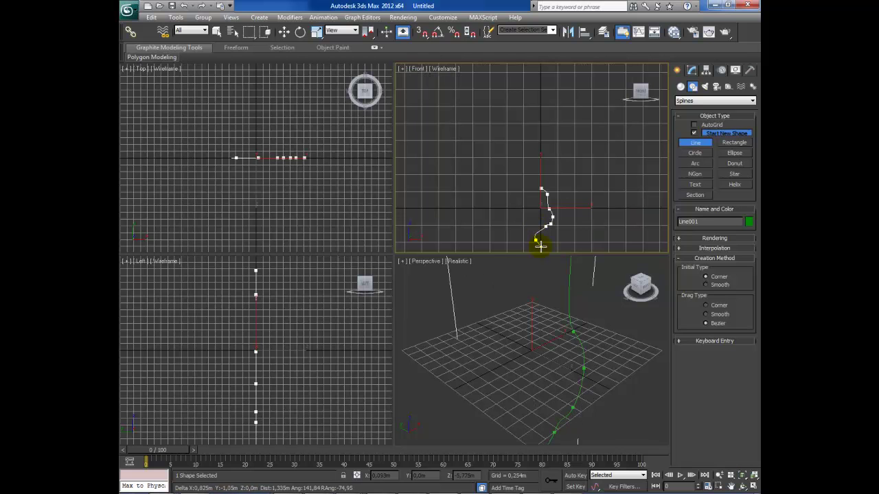
{"action": "scroll", "coordinate": [555, 199], "scroll_direction": "down", "scroll_amount": 5}
{"action": "scroll", "coordinate": [553, 207], "scroll_direction": "up", "scroll_amount": 4}
{"action": "scroll", "coordinate": [556, 203], "scroll_direction": "up", "scroll_amount": 3}
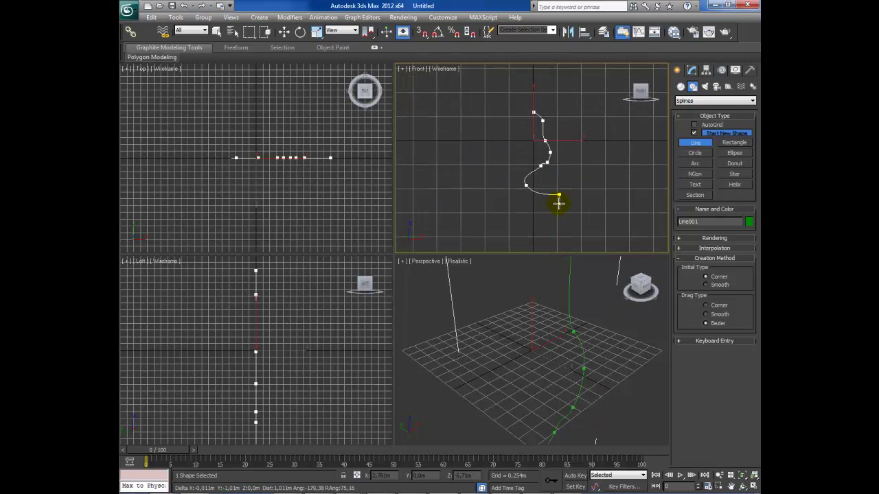
{"action": "left_click", "coordinate": [523, 203]}
{"action": "right_click", "coordinate": [492, 203]}
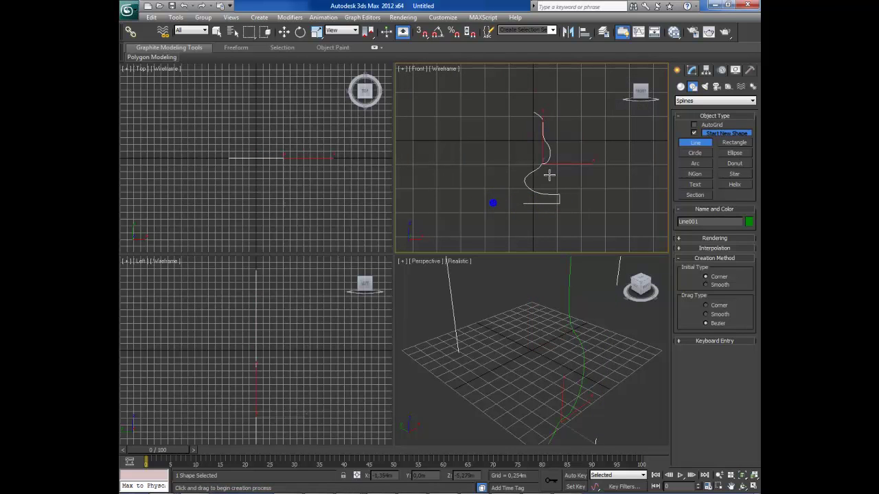
- Apply a Lathe modifier to Line001 and align its axis to Min
{"action": "left_click", "coordinate": [692, 72]}
{"action": "left_click", "coordinate": [752, 100]}
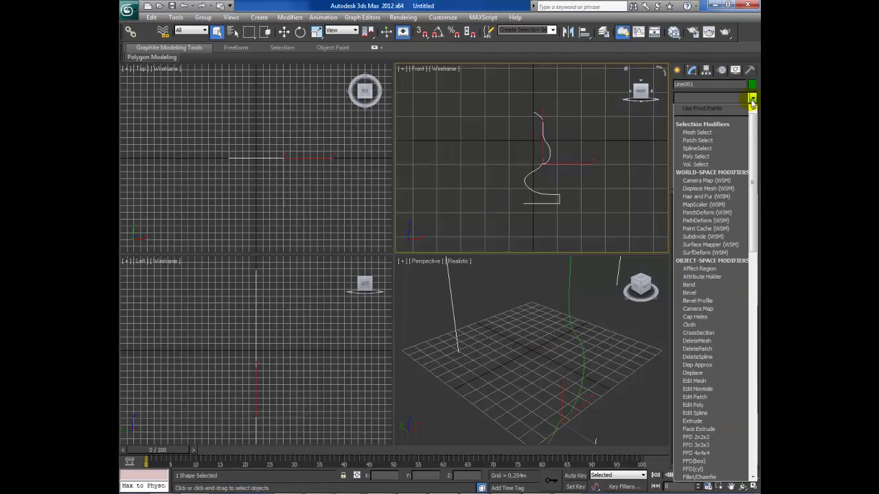
{"action": "key", "text": "l"}
{"action": "left_click", "coordinate": [720, 108]}
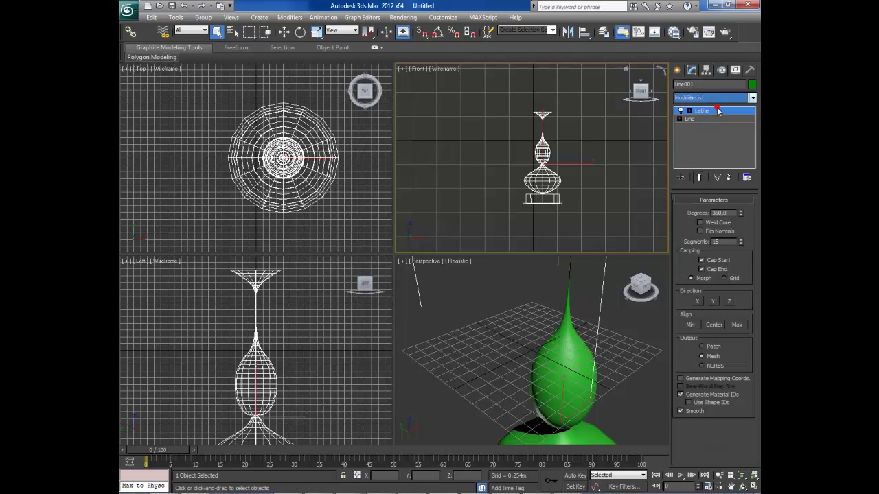
{"action": "left_click", "coordinate": [691, 324]}
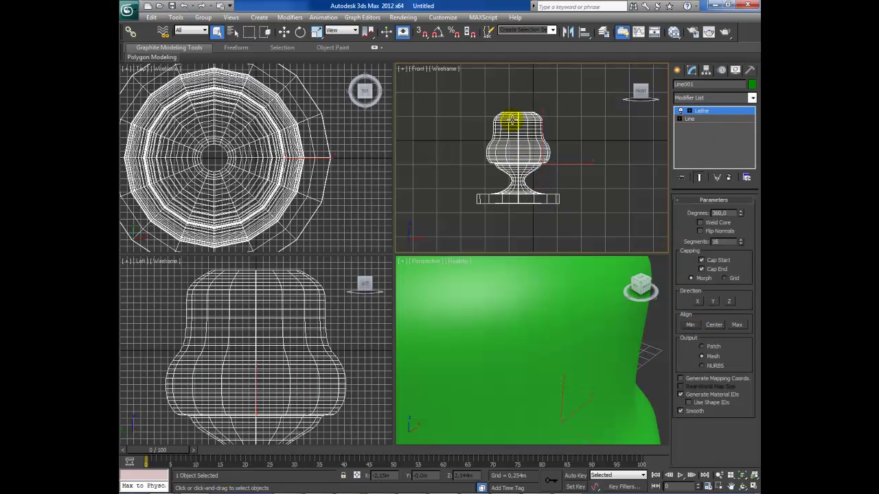
- Compare the lathe Align options Center and Max, then return to Min
{"action": "left_click", "coordinate": [715, 325]}
{"action": "left_click", "coordinate": [737, 325]}
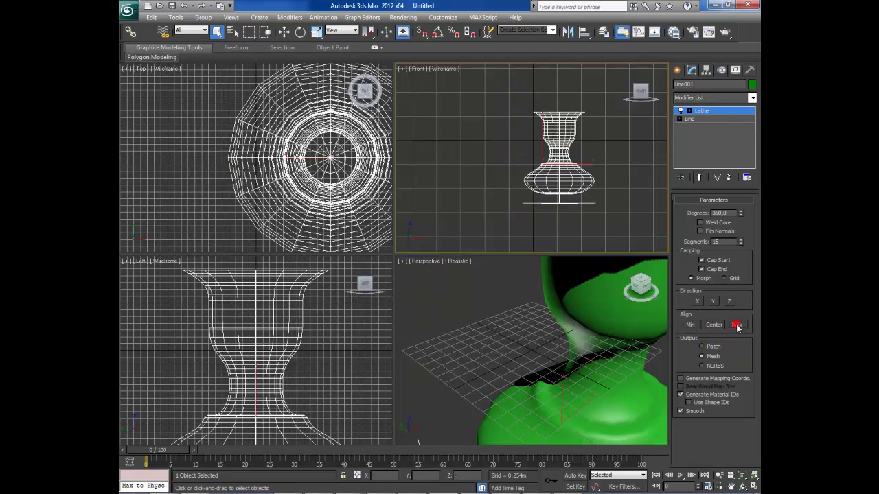
{"action": "left_click", "coordinate": [689, 324]}
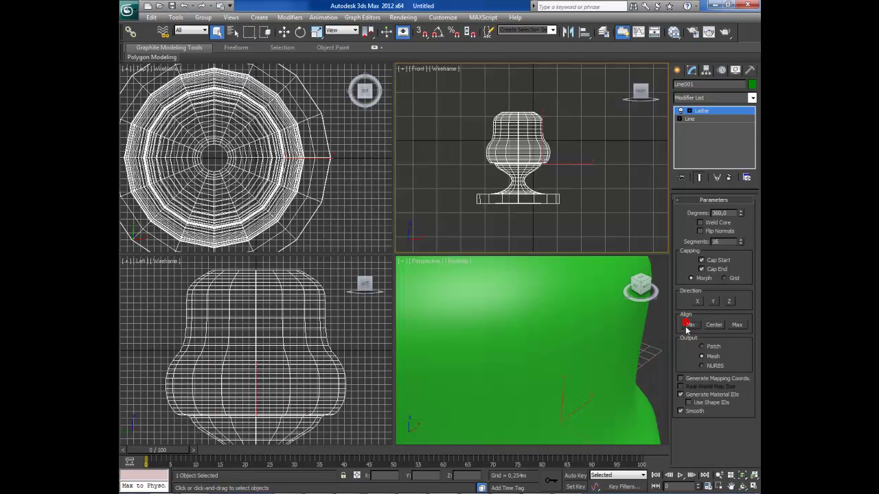
- Pan and orbit the Perspective view to frame the goblet's open top
{"action": "left_click", "coordinate": [731, 486]}
{"action": "left_click_drag", "start_coordinate": [544, 339], "coordinate": [541, 355]}
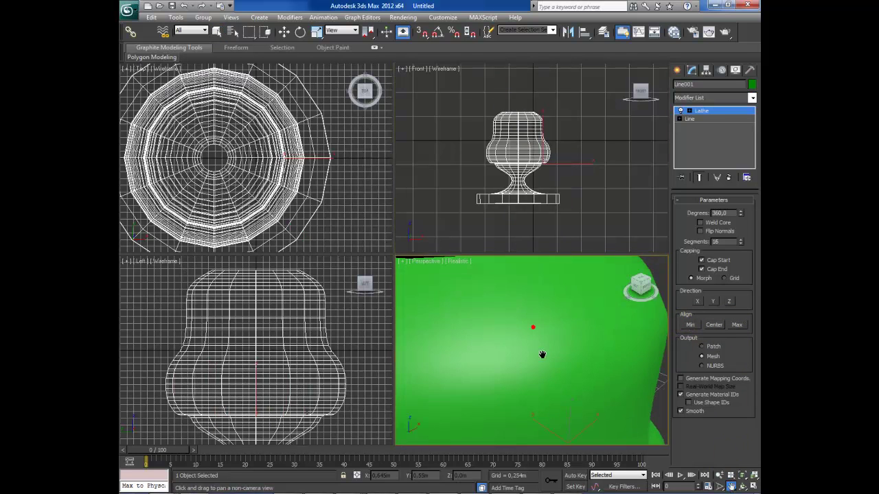
{"action": "scroll", "coordinate": [541, 355], "scroll_direction": "down", "scroll_amount": 3}
{"action": "scroll", "coordinate": [519, 334], "scroll_direction": "down", "scroll_amount": 2}
{"action": "left_click", "coordinate": [742, 486]}
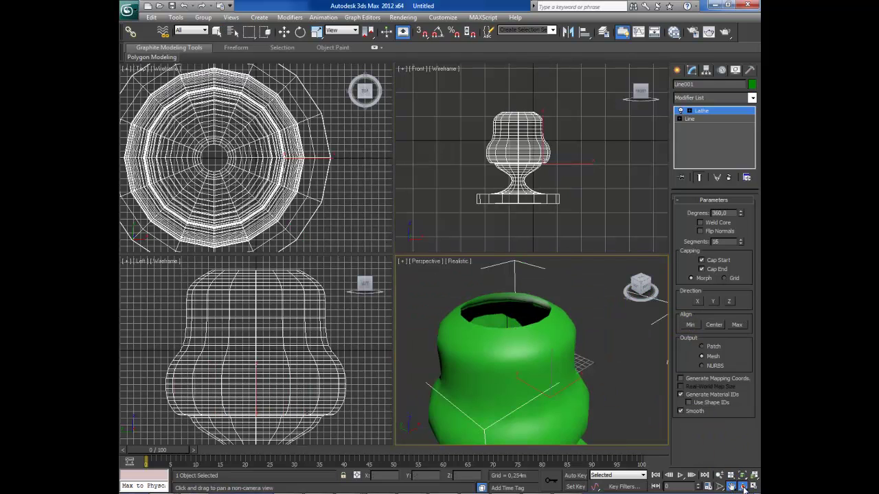
{"action": "mouse_move", "coordinate": [506, 362]}
{"action": "left_mouse_down"}
{"action": "mouse_move", "coordinate": [501, 398]}
{"action": "mouse_move", "coordinate": [517, 322]}
{"action": "mouse_move", "coordinate": [503, 374]}
{"action": "left_mouse_up"}
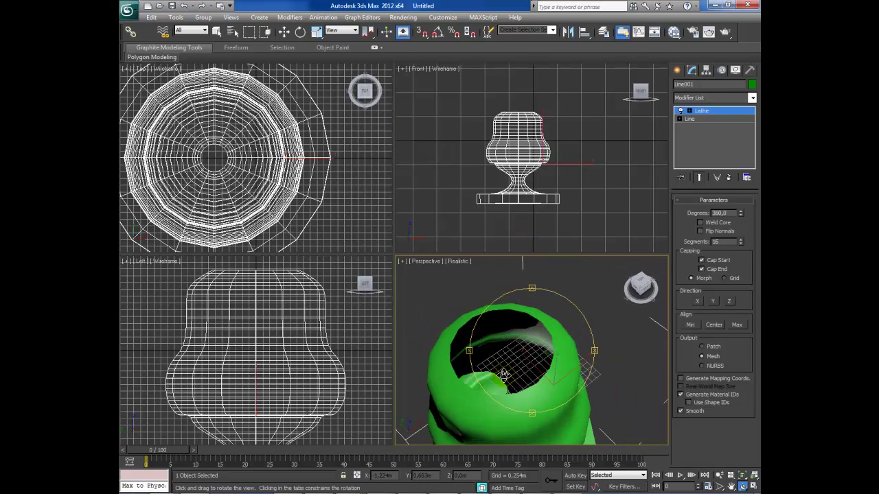
- Raise the Lathe Segments to 21 and reframe the goblet in Perspective
{"action": "left_click", "coordinate": [741, 240]}
{"action": "left_click", "coordinate": [741, 240]}
{"action": "left_click", "coordinate": [741, 240]}
{"action": "left_click", "coordinate": [741, 240]}
{"action": "left_click", "coordinate": [740, 239]}
{"action": "left_click", "coordinate": [730, 486]}
{"action": "middle_click_drag", "start_coordinate": [522, 357], "coordinate": [563, 323], "text": "alt"}
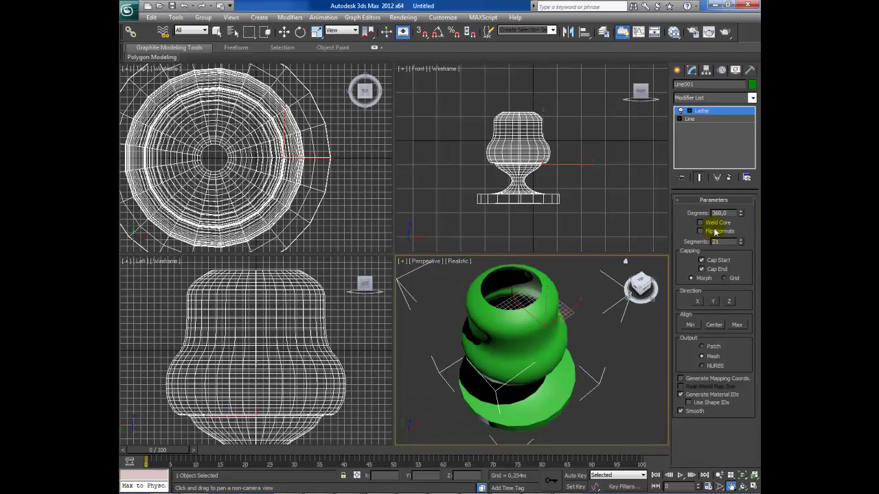
- Preview a 186° sweep, restore 360°, enable Weld Core, and inspect the base
{"action": "left_click_drag", "start_coordinate": [740, 216], "coordinate": [688, 392]}
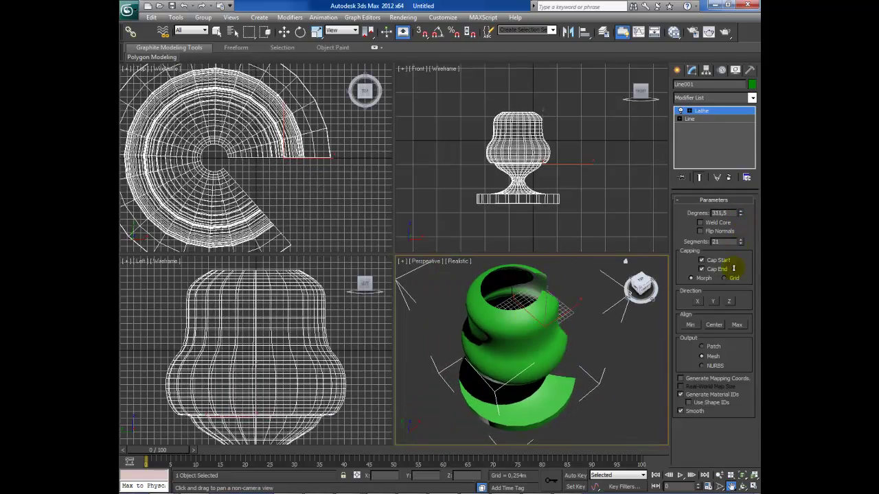
{"action": "left_click_drag", "start_coordinate": [688, 392], "coordinate": [737, 199]}
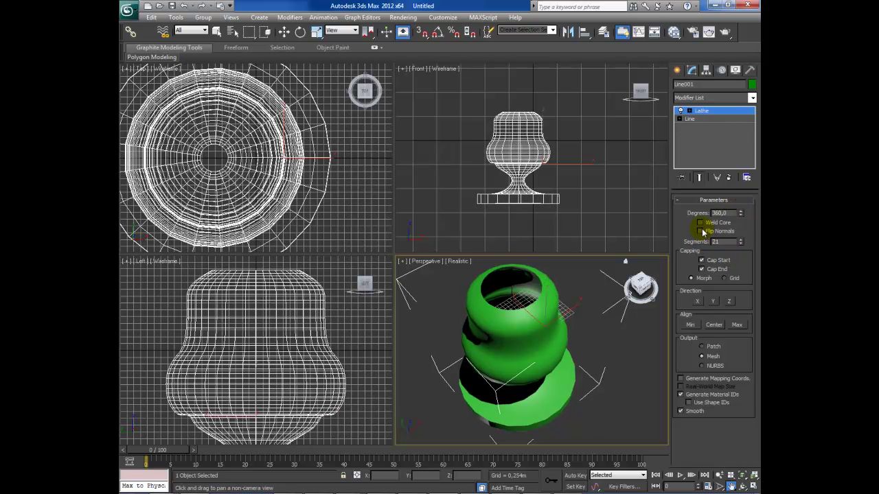
{"action": "left_click", "coordinate": [700, 222]}
{"action": "left_click", "coordinate": [742, 486]}
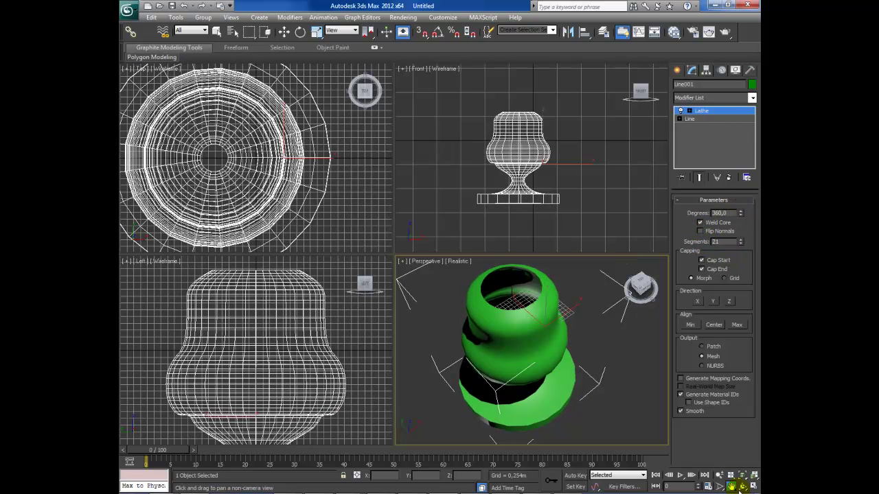
{"action": "mouse_move", "coordinate": [508, 302]}
{"action": "left_mouse_down"}
{"action": "mouse_move", "coordinate": [502, 266]}
{"action": "mouse_move", "coordinate": [504, 385]}
{"action": "left_mouse_up"}
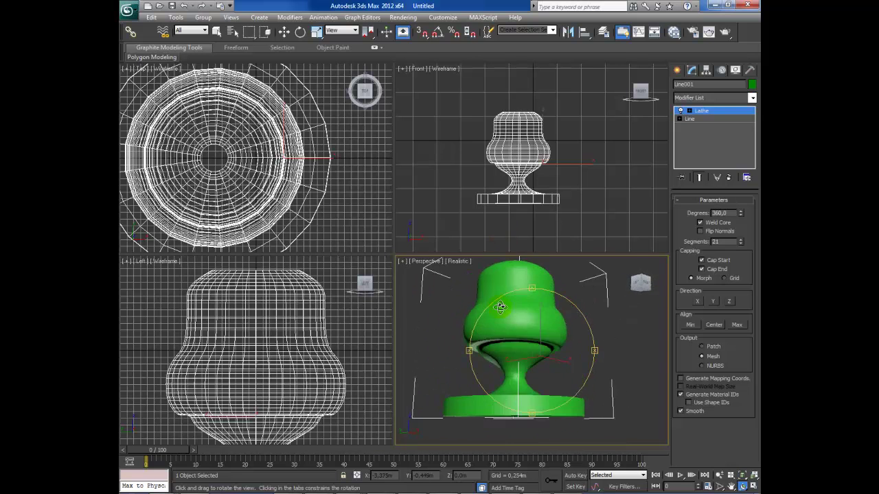
{"action": "mouse_move", "coordinate": [504, 304]}
{"action": "left_mouse_down"}
{"action": "mouse_move", "coordinate": [520, 304]}
{"action": "mouse_move", "coordinate": [555, 233]}
{"action": "mouse_move", "coordinate": [541, 197]}
{"action": "mouse_move", "coordinate": [503, 292]}
{"action": "left_mouse_up"}
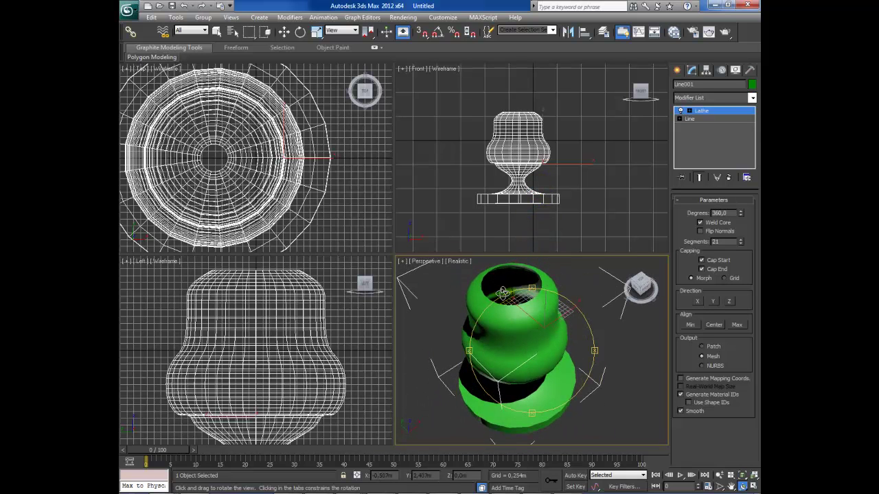
- Cycle Lathe Direction through Y, Z, X, Y, align Max, and finish on Z
{"action": "left_click", "coordinate": [714, 303]}
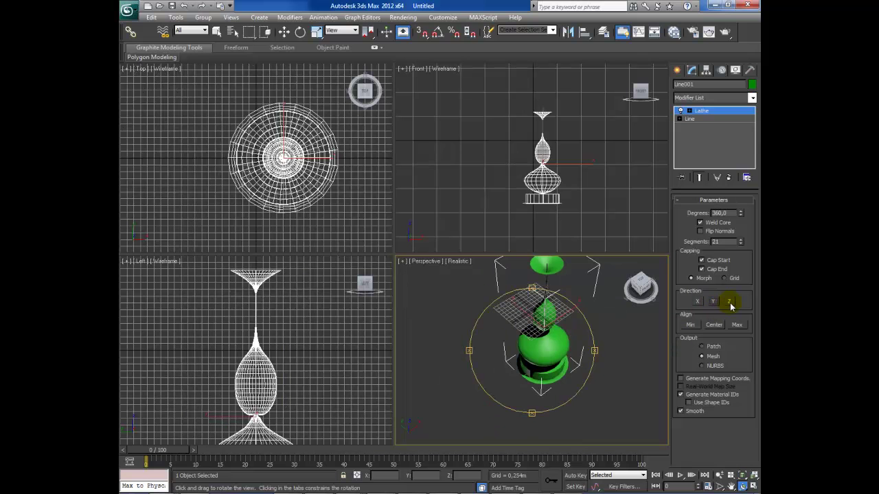
{"action": "left_click", "coordinate": [729, 303]}
{"action": "left_click", "coordinate": [698, 302]}
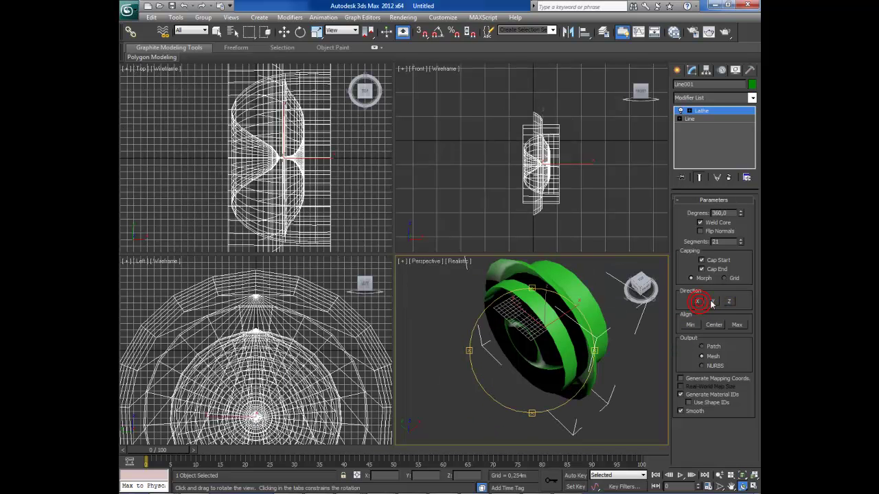
{"action": "left_click", "coordinate": [713, 302]}
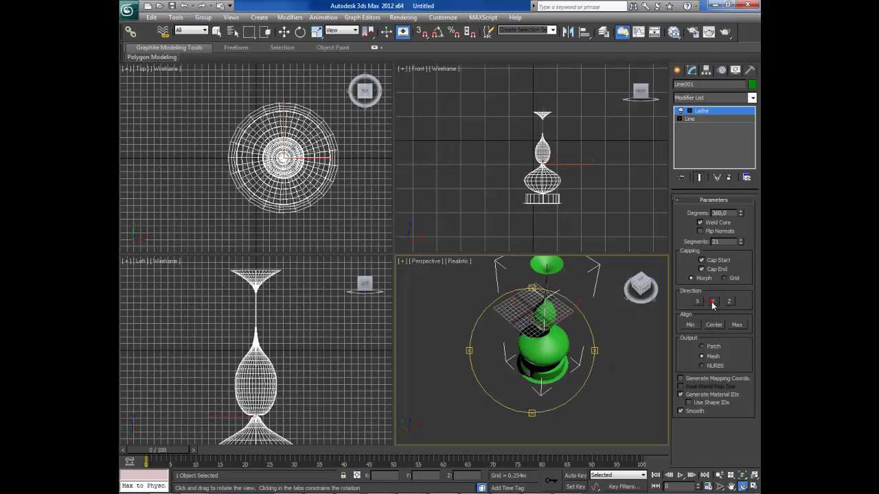
{"action": "left_click", "coordinate": [739, 325]}
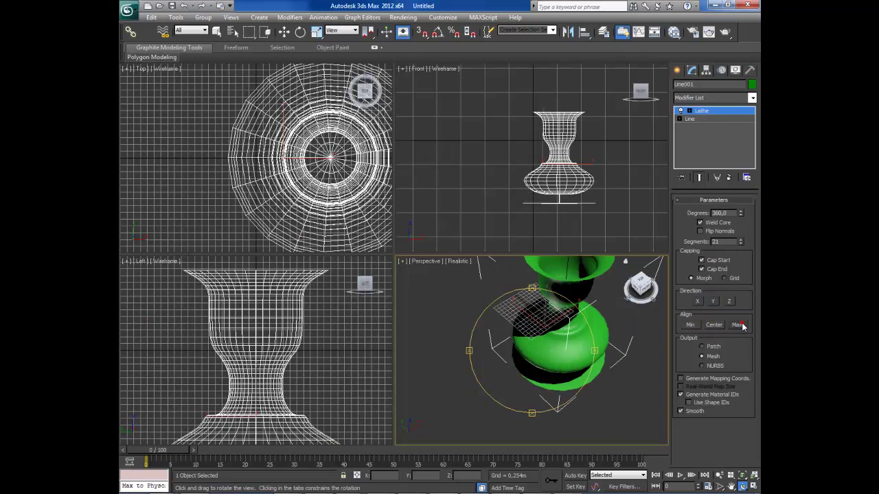
{"action": "left_click", "coordinate": [729, 302]}
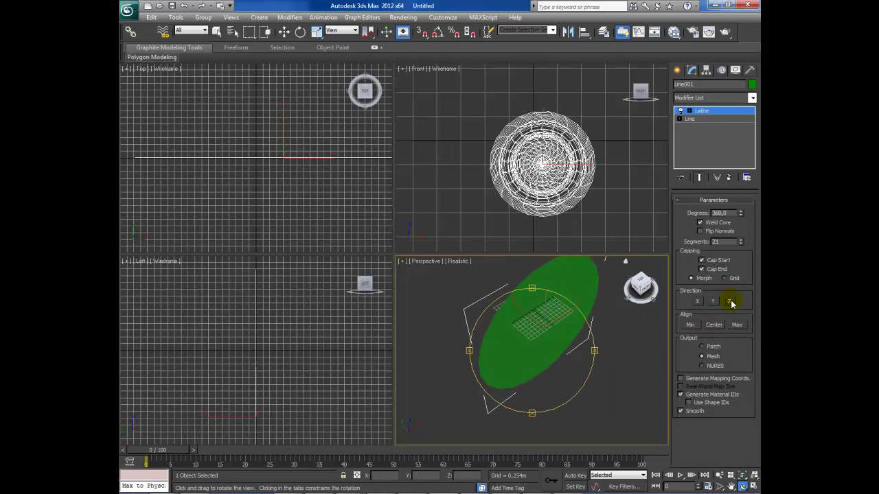
- Delete the lathed disc, maximize the Front viewport, and reactivate the Line tool
{"action": "left_click", "coordinate": [676, 71]}
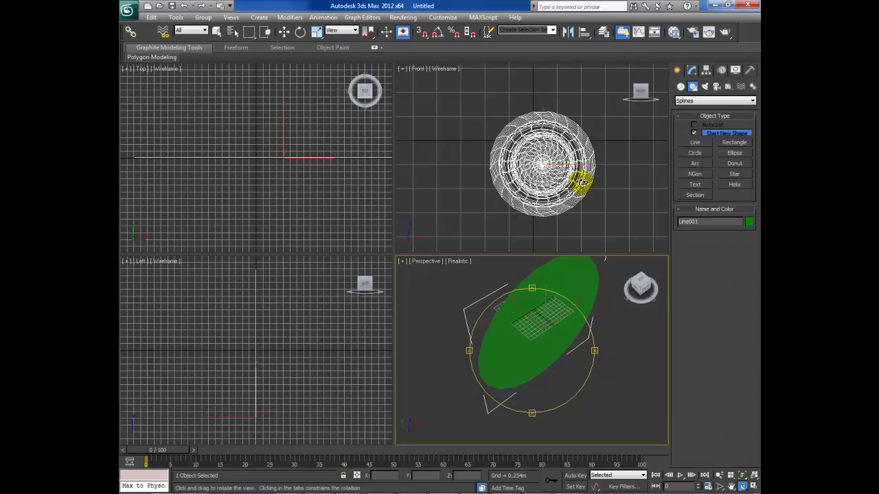
{"action": "key", "text": "Delete"}
{"action": "right_click", "coordinate": [512, 158]}
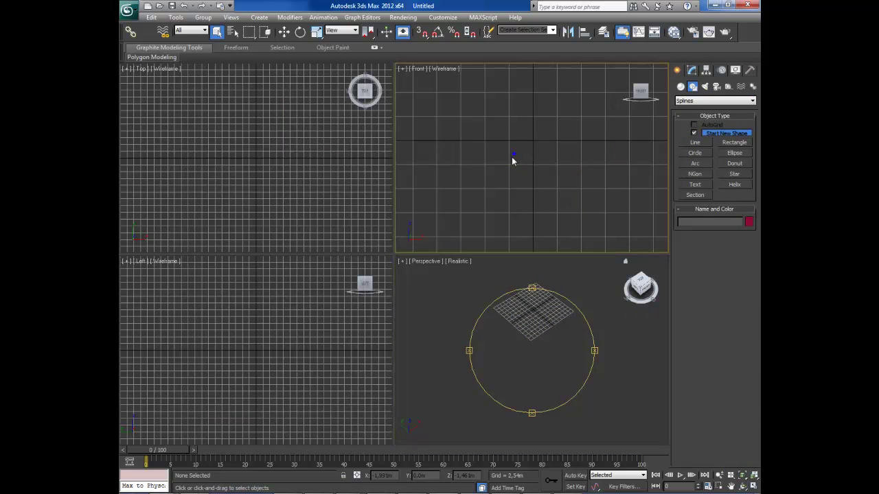
{"action": "left_click", "coordinate": [753, 486]}
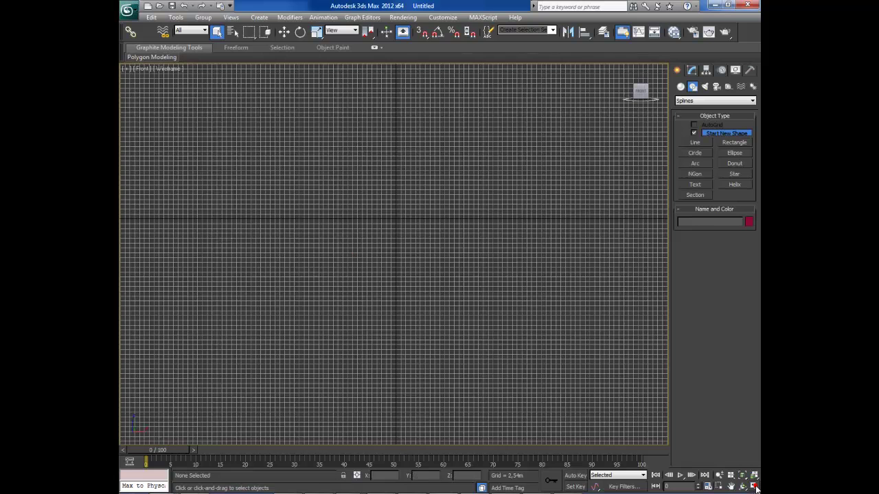
{"action": "left_click", "coordinate": [694, 143]}
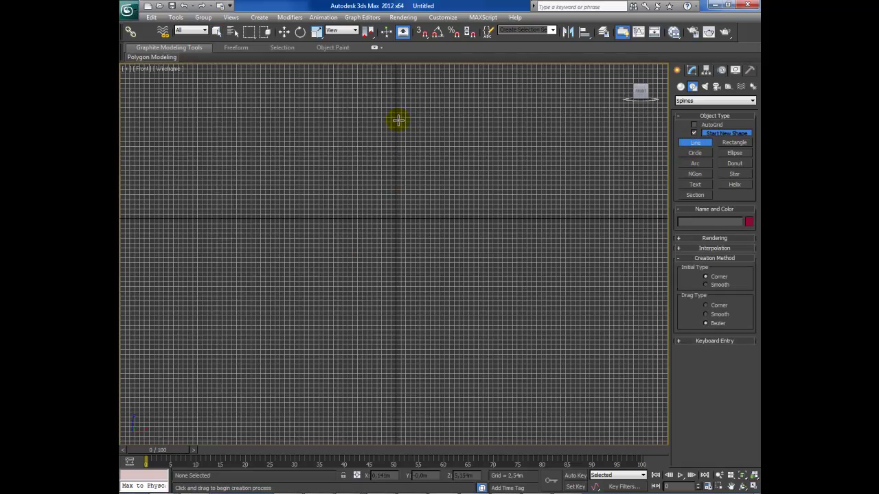
- Trace the goblet's outer profile from the rim through an S-bend and stem out along the foot
{"action": "left_click", "coordinate": [496, 101]}
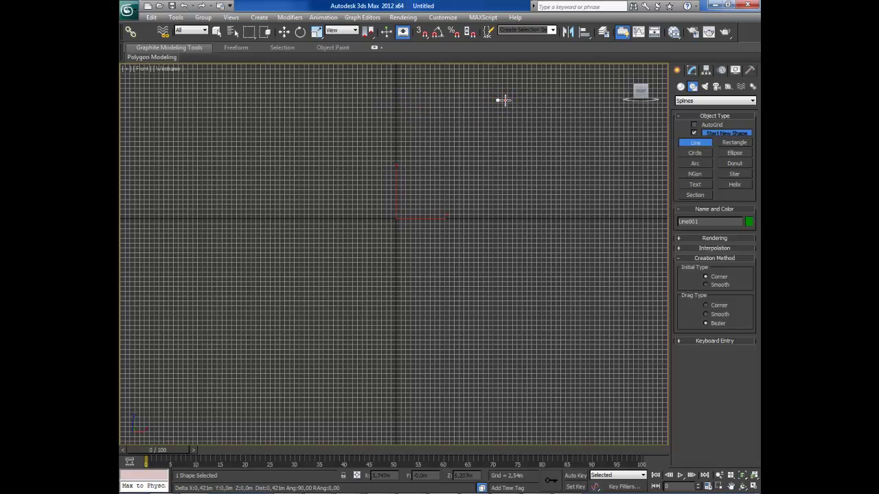
{"action": "left_click_drag", "start_coordinate": [496, 209], "coordinate": [484, 223]}
{"action": "left_click_drag", "start_coordinate": [440, 266], "coordinate": [432, 290]}
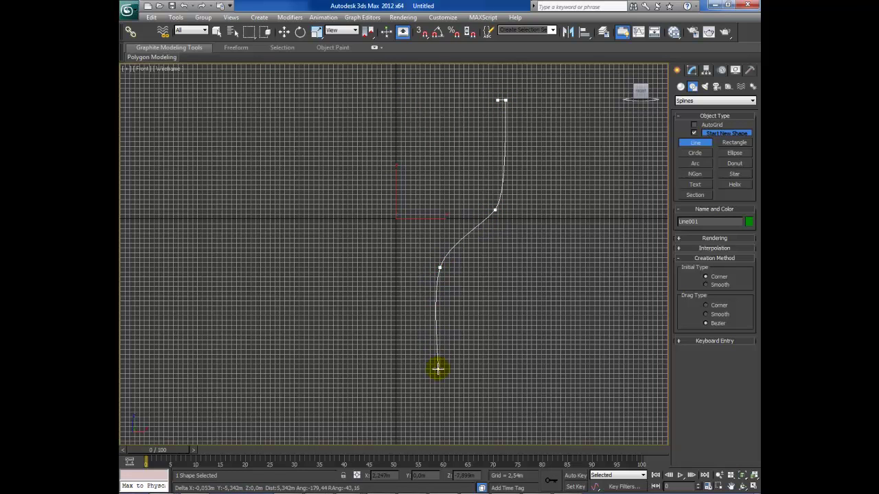
{"action": "scroll", "coordinate": [438, 369], "scroll_direction": "down", "scroll_amount": 2}
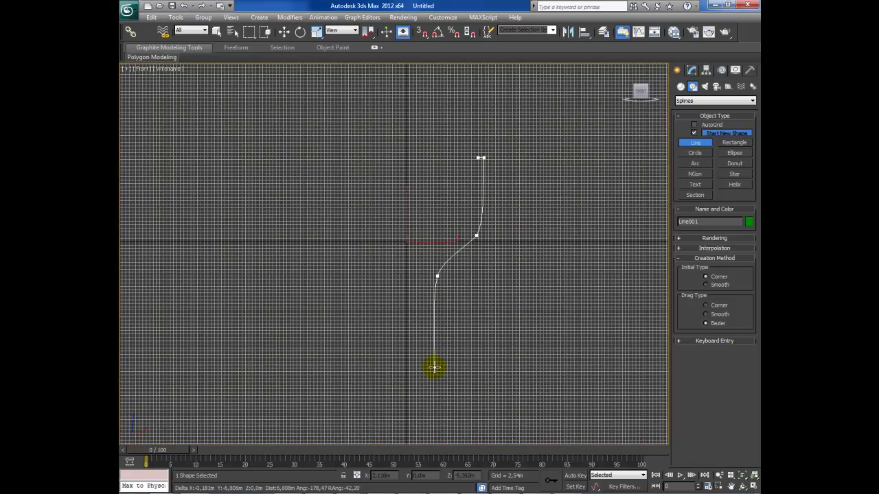
{"action": "left_click_drag", "start_coordinate": [433, 369], "coordinate": [434, 375]}
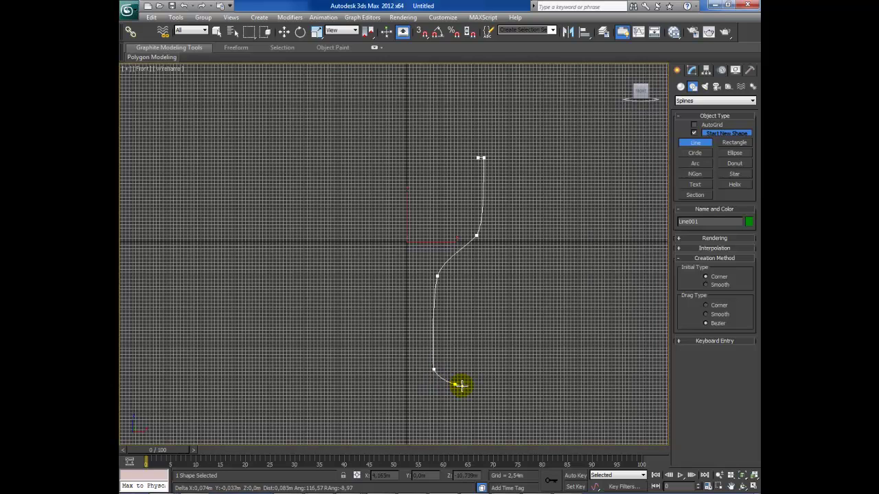
{"action": "left_click_drag", "start_coordinate": [487, 389], "coordinate": [487, 393]}
- Trace the inner outline back up to the rim and close the spline
{"action": "left_click", "coordinate": [431, 392]}
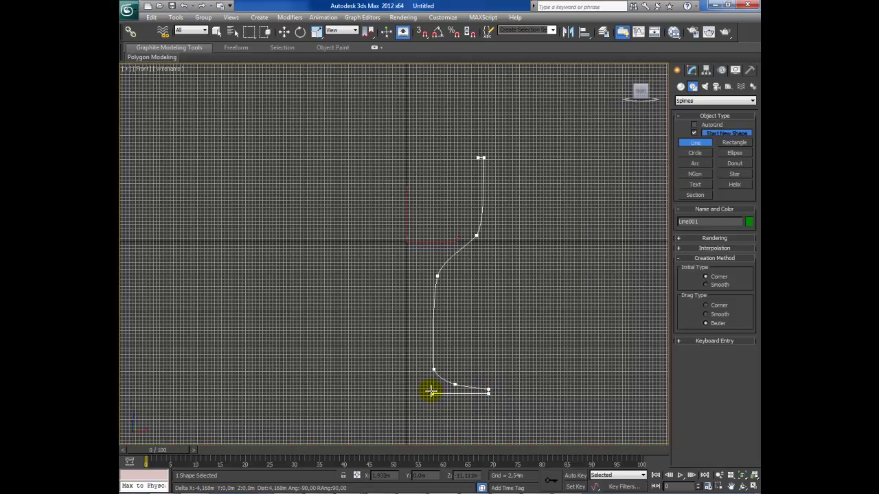
{"action": "left_click", "coordinate": [427, 279]}
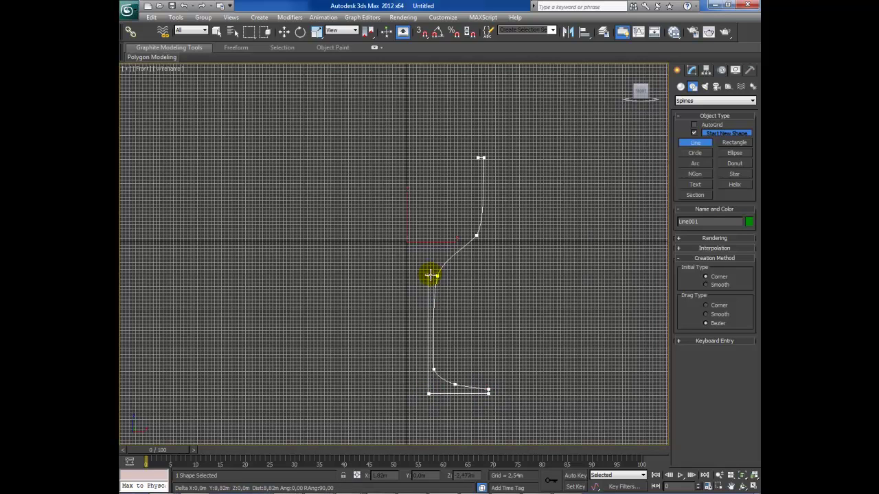
{"action": "left_click", "coordinate": [442, 261]}
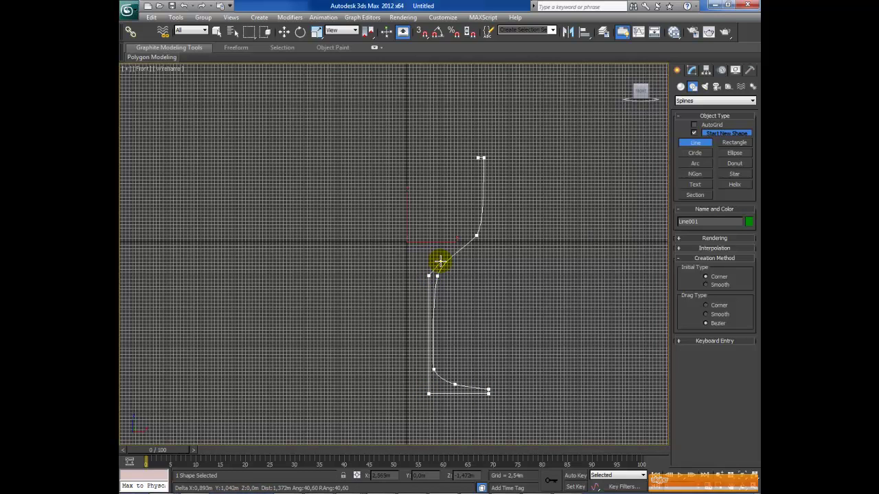
{"action": "mouse_move", "coordinate": [444, 259]}
{"action": "left_mouse_down"}
{"action": "mouse_move", "coordinate": [470, 235]}
{"action": "mouse_move", "coordinate": [480, 201]}
{"action": "left_mouse_up"}
{"action": "left_click", "coordinate": [480, 158]}
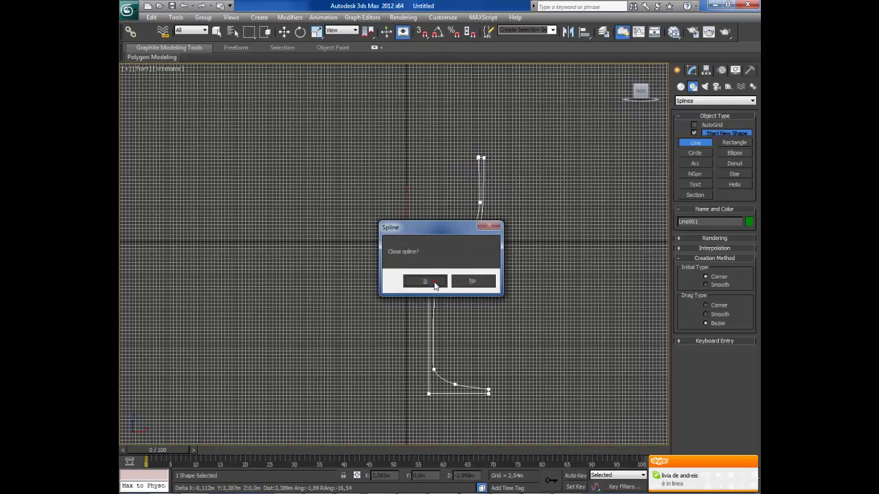
{"action": "left_click", "coordinate": [425, 282]}
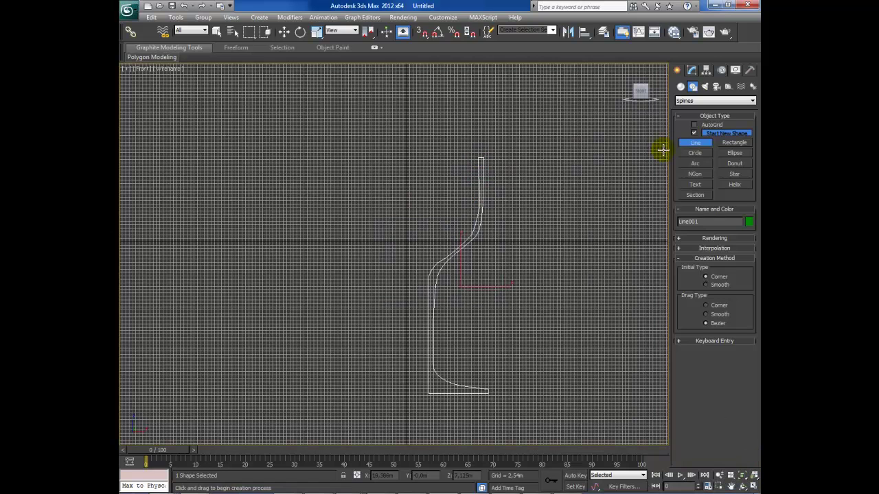
- At Vertex level, nudge the upper profile vertex slightly left and check the bend vertex
{"action": "left_click", "coordinate": [691, 70]}
{"action": "left_click", "coordinate": [696, 119]}
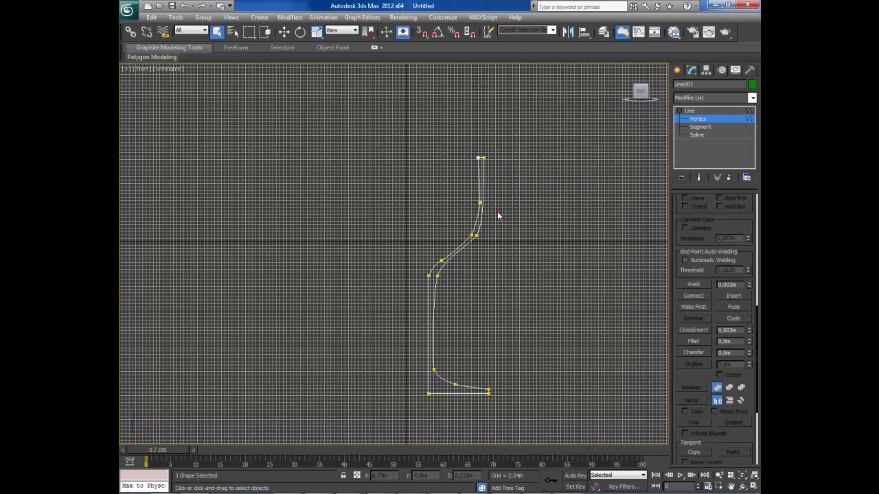
{"action": "scroll", "coordinate": [480, 199], "scroll_direction": "up", "scroll_amount": 5}
{"action": "left_click", "coordinate": [482, 199]}
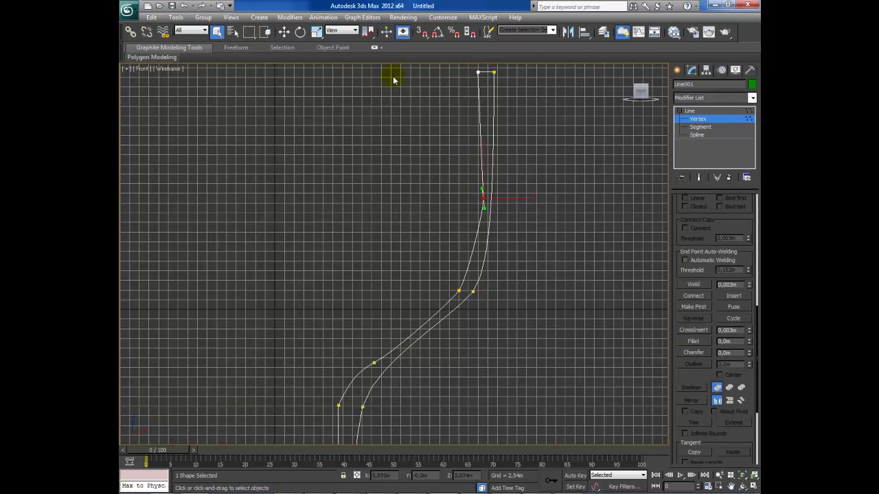
{"action": "left_click", "coordinate": [284, 31]}
{"action": "left_click_drag", "start_coordinate": [510, 199], "coordinate": [499, 198]}
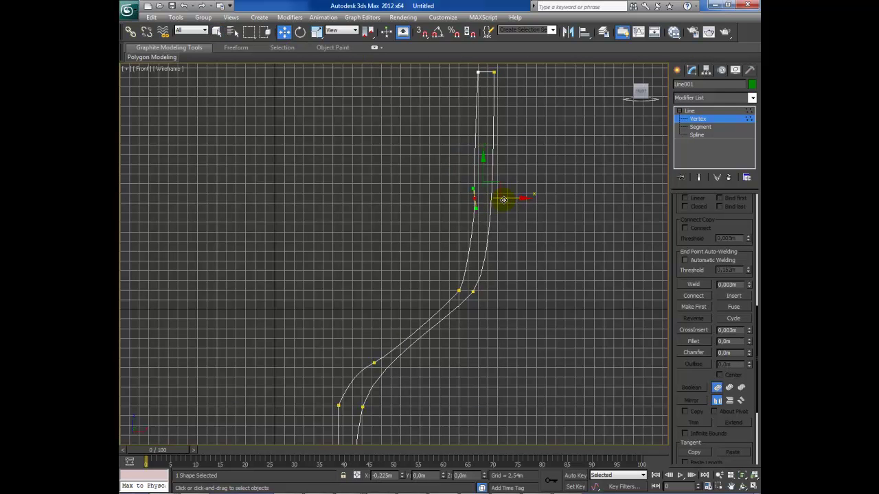
{"action": "scroll", "coordinate": [465, 206], "scroll_direction": "down", "scroll_amount": 5}
{"action": "scroll", "coordinate": [436, 246], "scroll_direction": "up", "scroll_amount": 2}
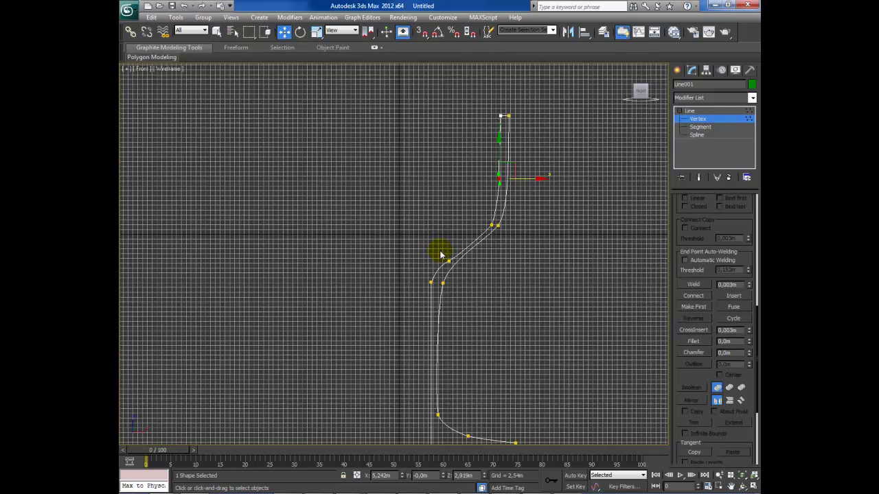
{"action": "left_click", "coordinate": [448, 262]}
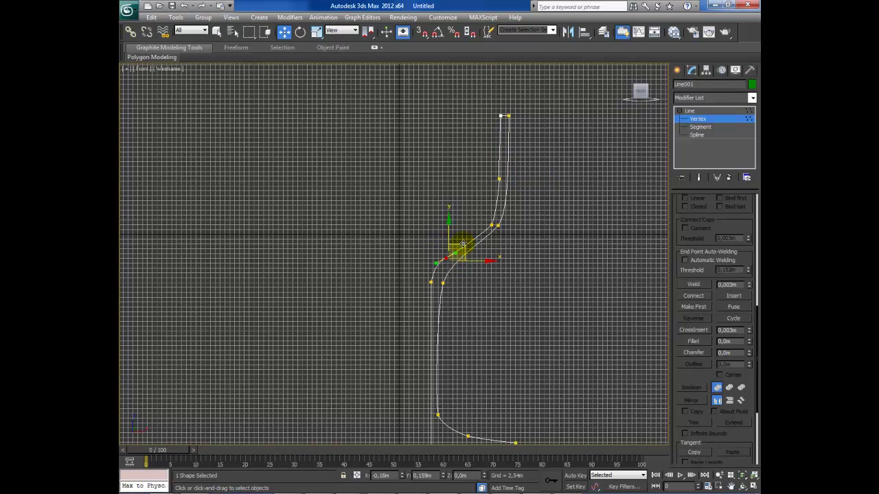
{"action": "left_click", "coordinate": [506, 279]}
{"action": "scroll", "coordinate": [419, 234], "scroll_direction": "down", "scroll_amount": 3}
{"action": "scroll", "coordinate": [425, 237], "scroll_direction": "up", "scroll_amount": 2}
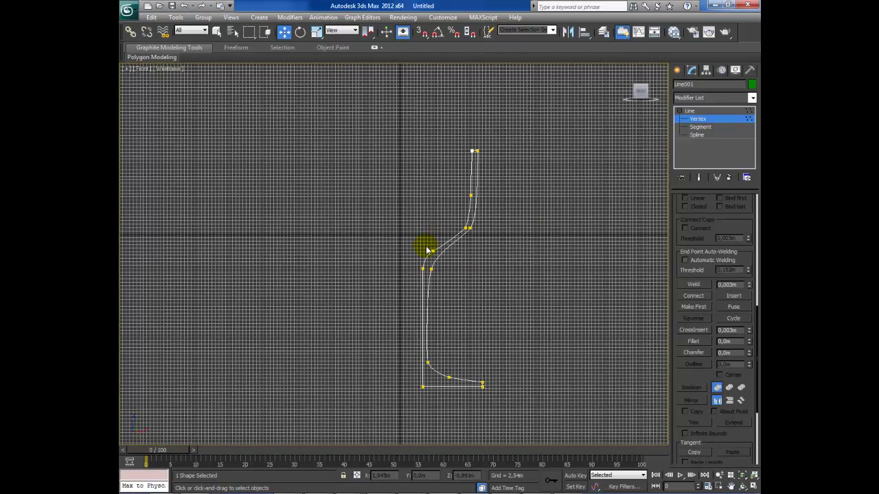
{"action": "left_click", "coordinate": [679, 110]}
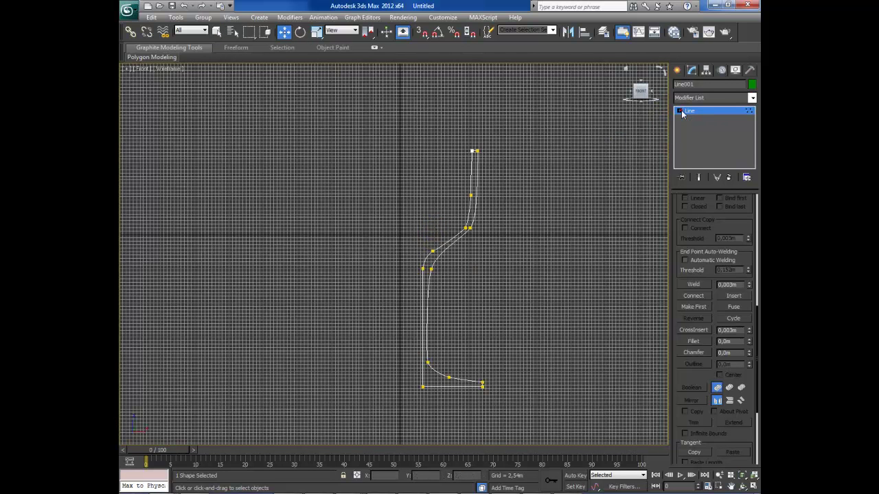
- Apply a Lathe modifier to the closed outline and align its axis to Min
{"action": "left_click", "coordinate": [677, 71]}
{"action": "left_click", "coordinate": [692, 72]}
{"action": "left_click", "coordinate": [751, 99]}
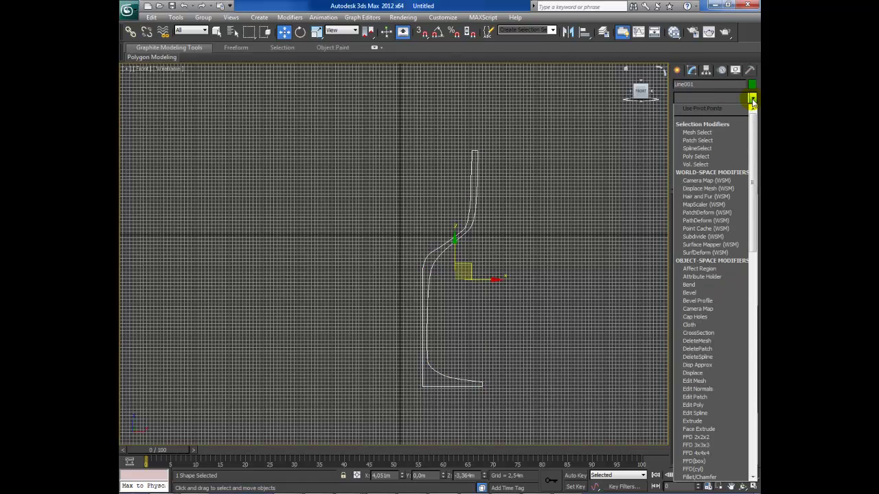
{"action": "scroll", "coordinate": [751, 103], "scroll_direction": "down", "scroll_amount": 10}
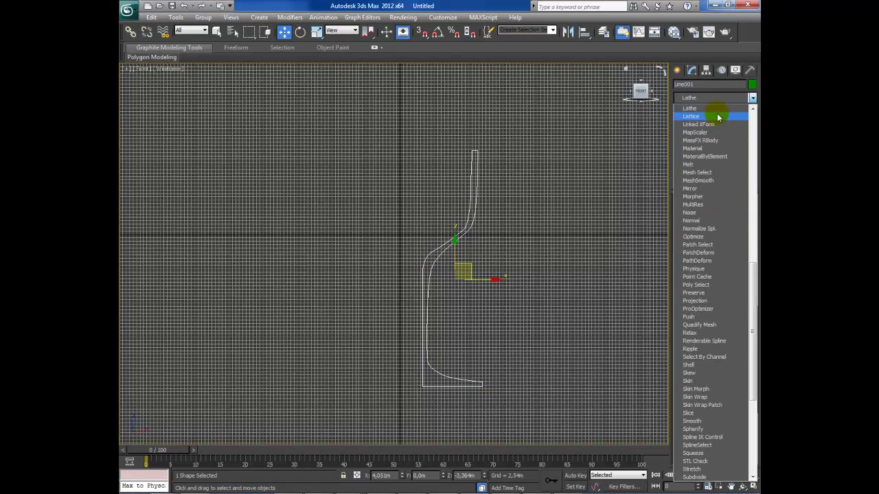
{"action": "left_click", "coordinate": [715, 112]}
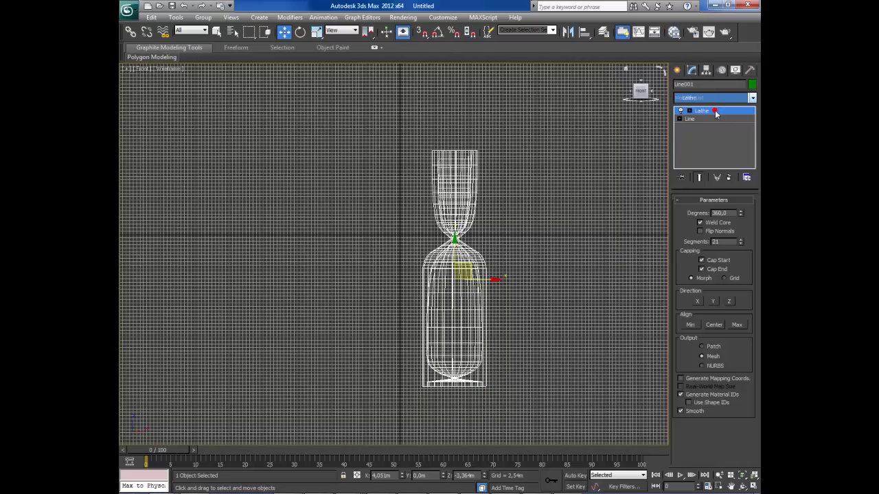
{"action": "left_click", "coordinate": [692, 327]}
- Restore the four-viewport layout, pan the Perspective view, and raise Lathe Segments to 32
{"action": "left_click", "coordinate": [753, 485]}
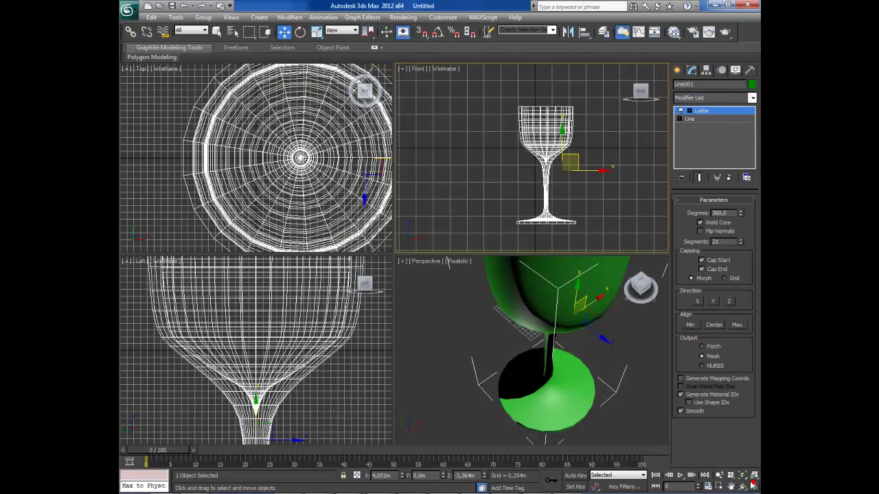
{"action": "left_click", "coordinate": [730, 486]}
{"action": "left_click_drag", "start_coordinate": [565, 323], "coordinate": [566, 378]}
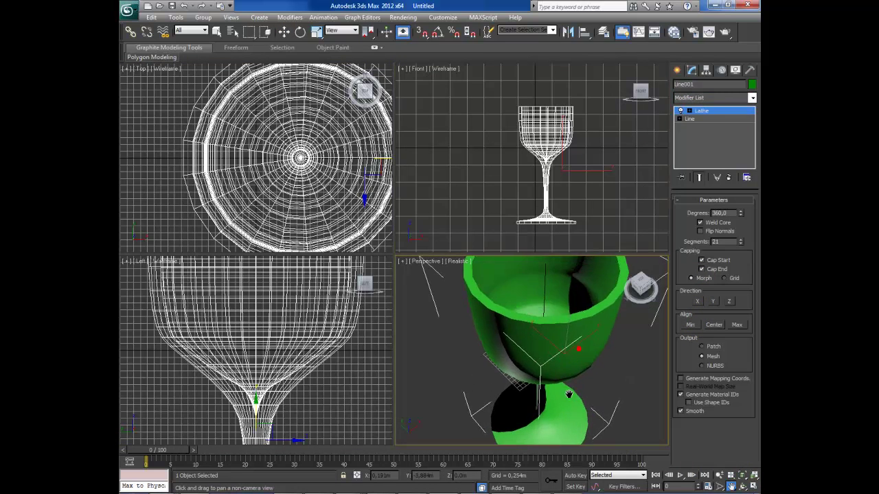
{"action": "left_click_drag", "start_coordinate": [740, 240], "coordinate": [740, 240]}
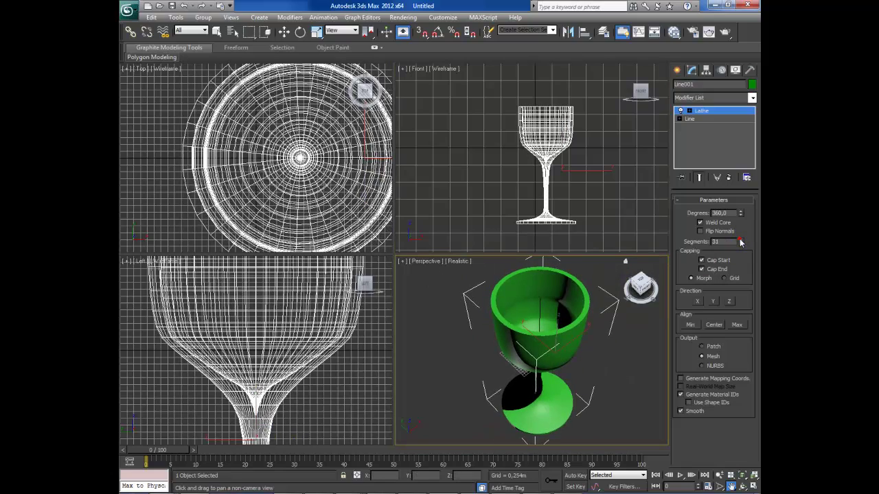
- Uncheck Weld Core while orbiting and panning to inspect the goblet's base
{"action": "left_click", "coordinate": [742, 486]}
{"action": "left_click_drag", "start_coordinate": [522, 350], "coordinate": [525, 295]}
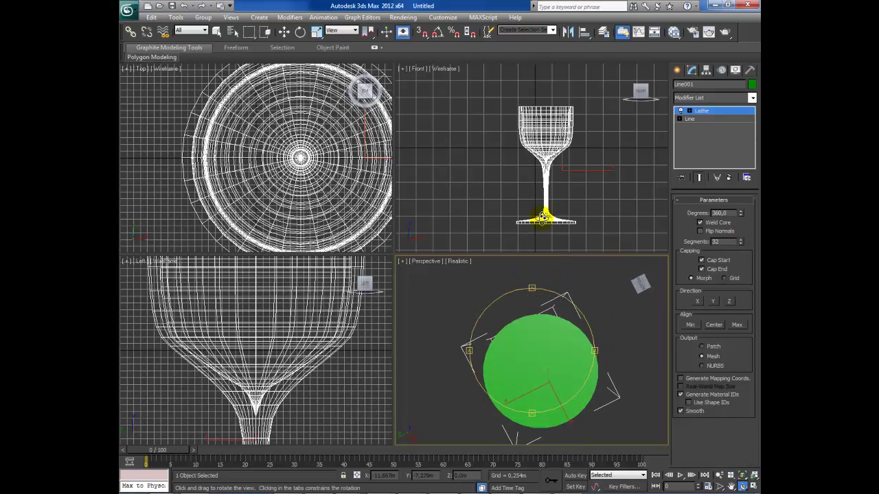
{"action": "left_click", "coordinate": [699, 223]}
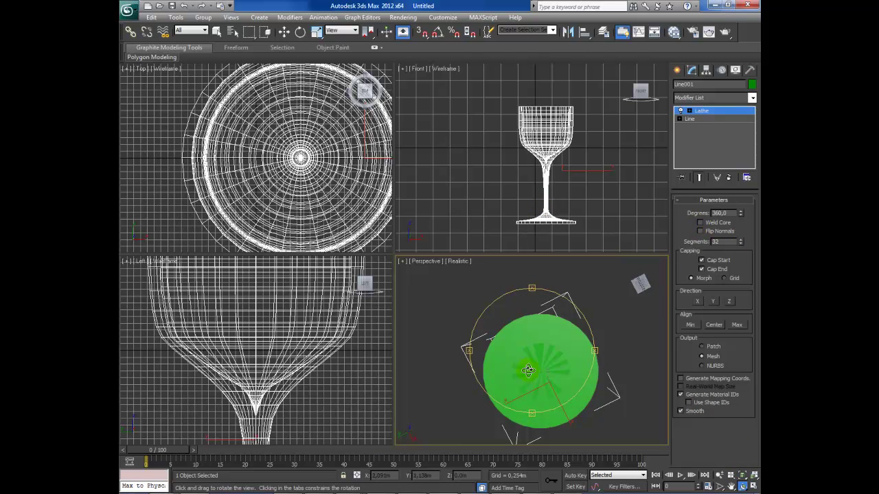
{"action": "left_click", "coordinate": [730, 486]}
{"action": "left_click_drag", "start_coordinate": [553, 391], "coordinate": [539, 344]}
{"action": "scroll", "coordinate": [553, 363], "scroll_direction": "up", "scroll_amount": 3}
{"action": "scroll", "coordinate": [553, 363], "scroll_direction": "up", "scroll_amount": 5}
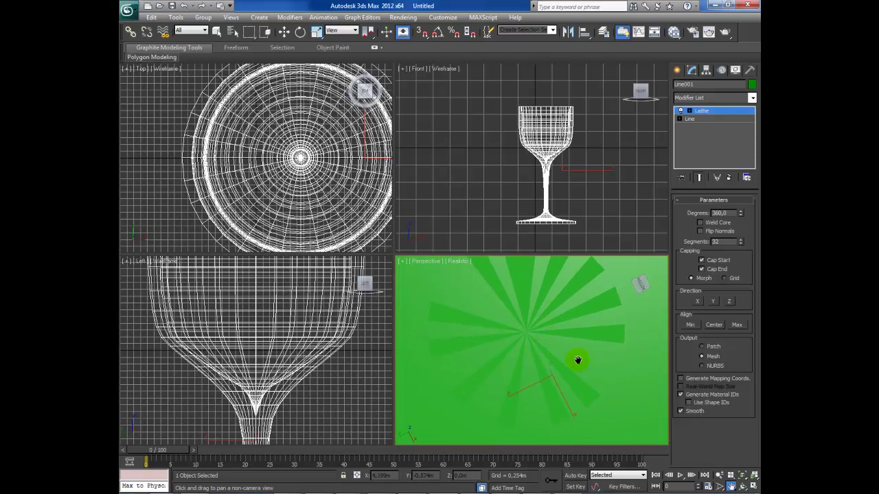
- Enable Weld Core on the Lathe and orbit to view the green goblet
{"action": "left_click", "coordinate": [699, 223]}
{"action": "left_click", "coordinate": [742, 487]}
{"action": "mouse_move", "coordinate": [542, 343]}
{"action": "left_mouse_down"}
{"action": "mouse_move", "coordinate": [538, 371]}
{"action": "mouse_move", "coordinate": [528, 329]}
{"action": "left_mouse_up"}
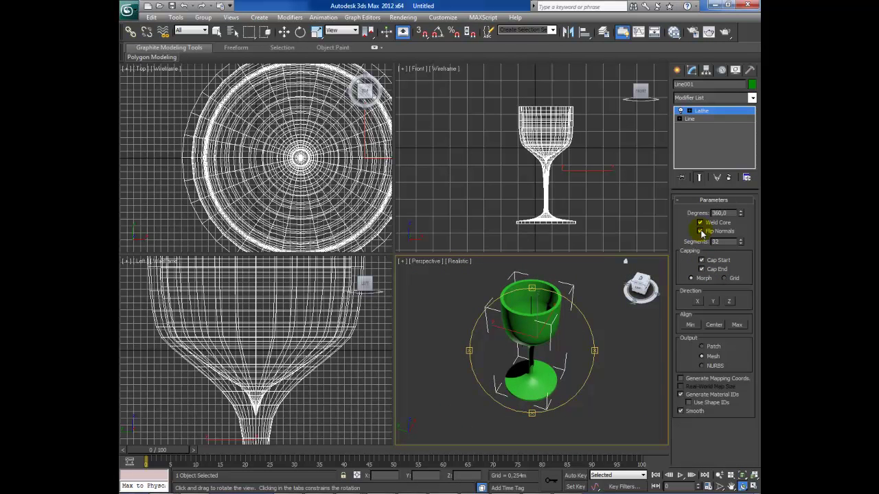
- Turn Flip Normals off and orbit the goblet from side, low and inside views
{"action": "left_click", "coordinate": [700, 231]}
{"action": "mouse_move", "coordinate": [567, 333]}
{"action": "left_mouse_down"}
{"action": "mouse_move", "coordinate": [576, 258]}
{"action": "mouse_move", "coordinate": [558, 286]}
{"action": "left_mouse_up"}
{"action": "left_click_drag", "start_coordinate": [543, 323], "coordinate": [531, 309]}
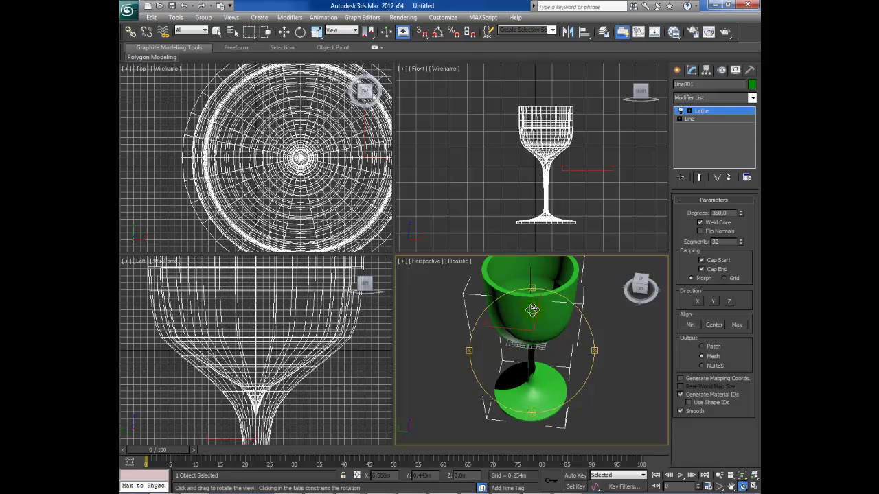
{"action": "right_click", "coordinate": [732, 486]}
{"action": "middle_click_drag", "start_coordinate": [522, 344], "coordinate": [533, 331], "text": "alt"}
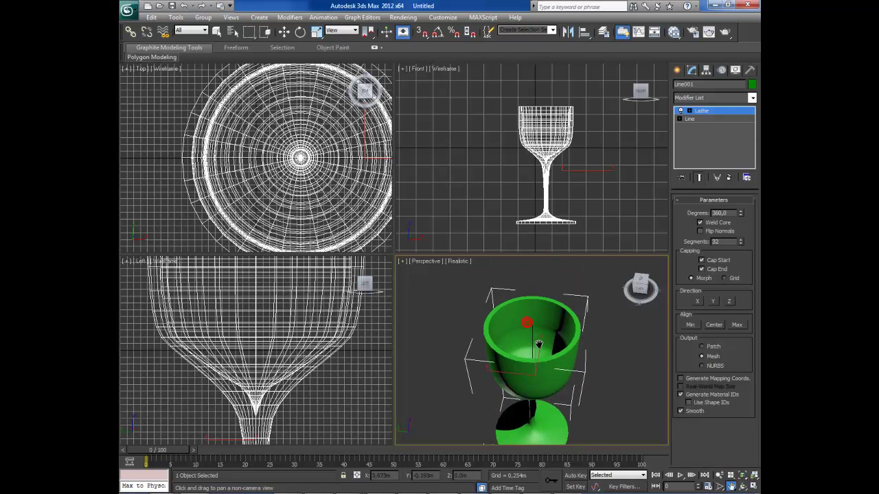
{"action": "scroll", "coordinate": [533, 331], "scroll_direction": "up", "scroll_amount": 5}
{"action": "key", "text": "w"}
{"action": "scroll", "coordinate": [509, 324], "scroll_direction": "down", "scroll_amount": 3}
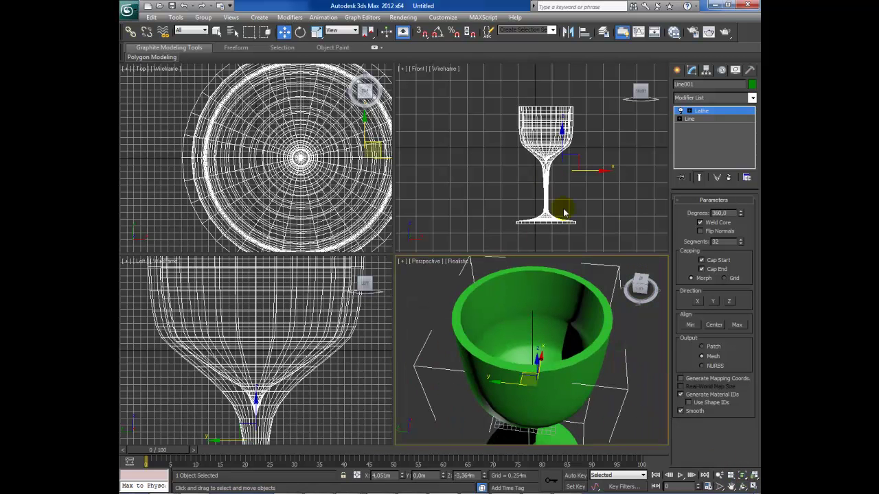
- Drop to the profile line's Vertex level, then return to the Lathe result
{"action": "left_click", "coordinate": [680, 118]}
{"action": "left_click", "coordinate": [698, 127]}
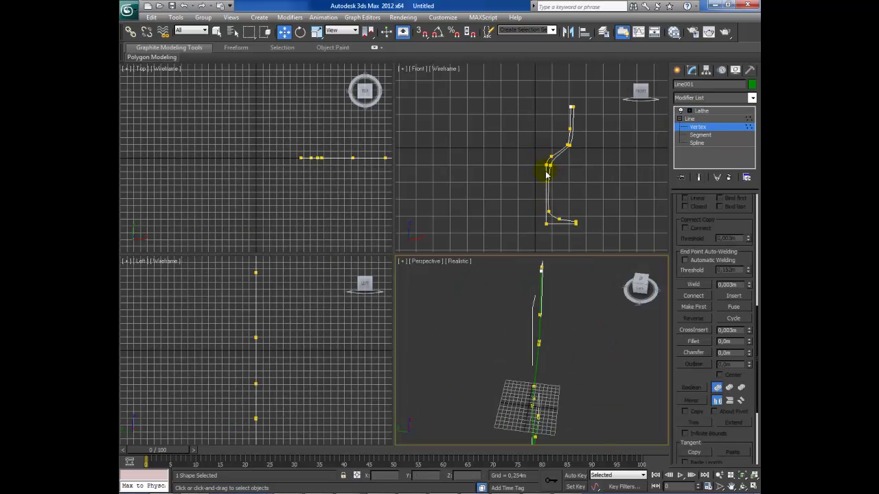
{"action": "left_click", "coordinate": [701, 111]}
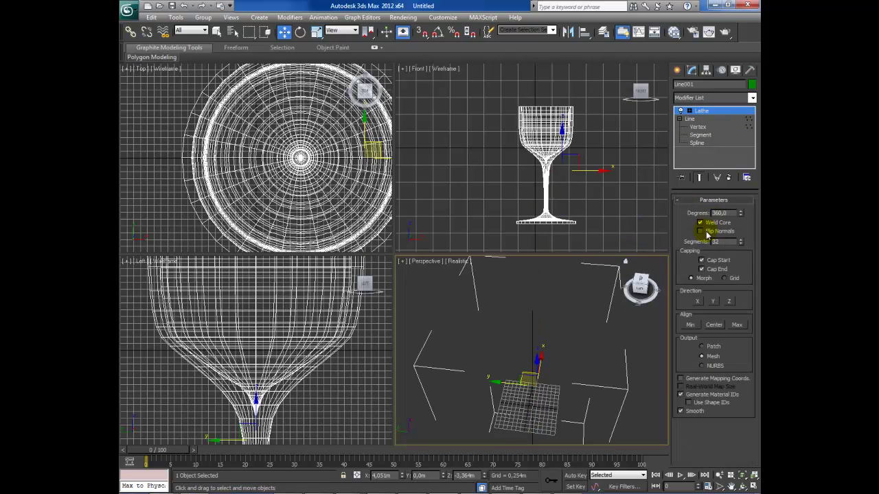
- Turn Flip Normals back on and orbit around the now solid goblet
{"action": "left_click", "coordinate": [700, 231]}
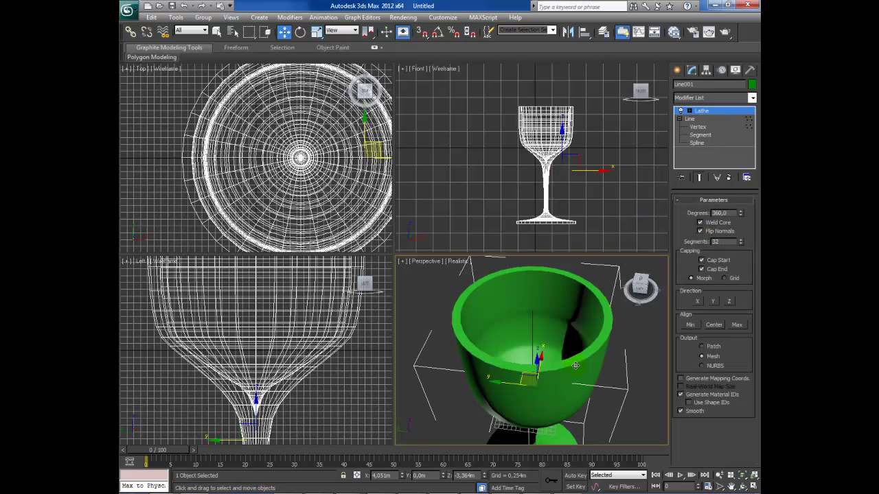
{"action": "left_click", "coordinate": [732, 486]}
{"action": "scroll", "coordinate": [562, 348], "scroll_direction": "down", "scroll_amount": 3}
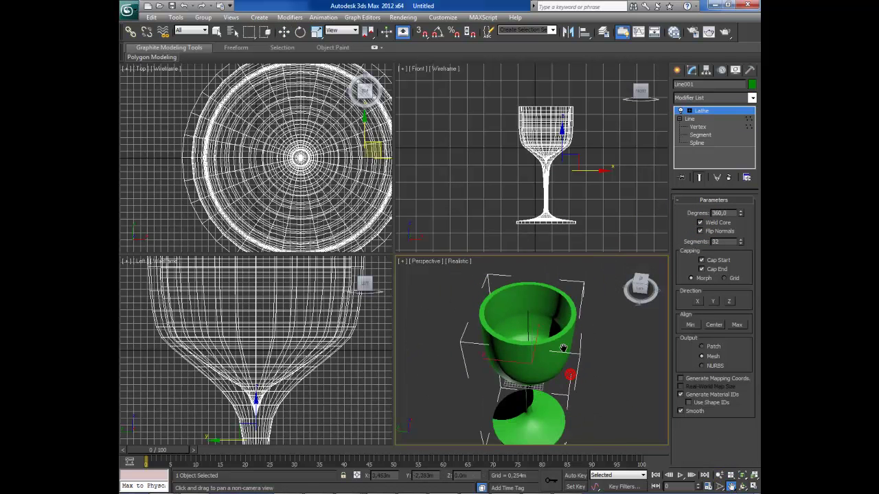
{"action": "left_click", "coordinate": [742, 486]}
{"action": "mouse_move", "coordinate": [540, 363]}
{"action": "left_mouse_down"}
{"action": "mouse_move", "coordinate": [526, 260]}
{"action": "mouse_move", "coordinate": [496, 352]}
{"action": "left_mouse_up"}
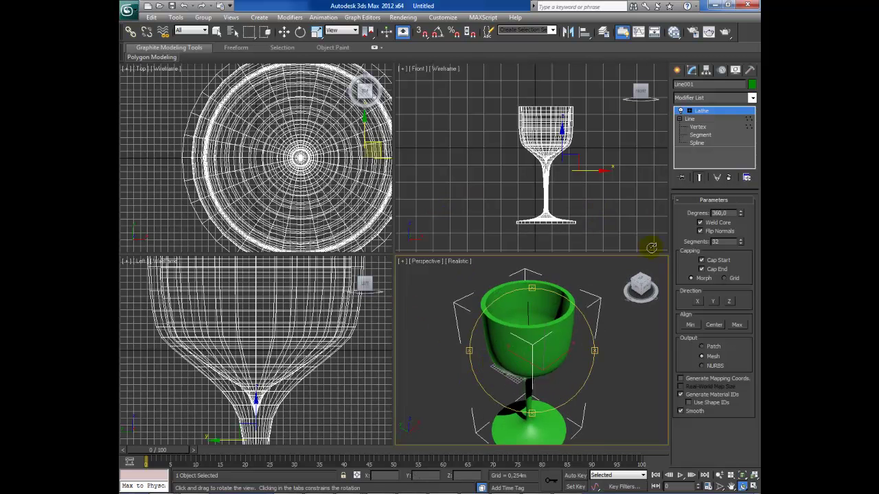
{"action": "left_click", "coordinate": [700, 306]}
{"action": "left_click", "coordinate": [714, 302]}
{"action": "left_click", "coordinate": [729, 303]}
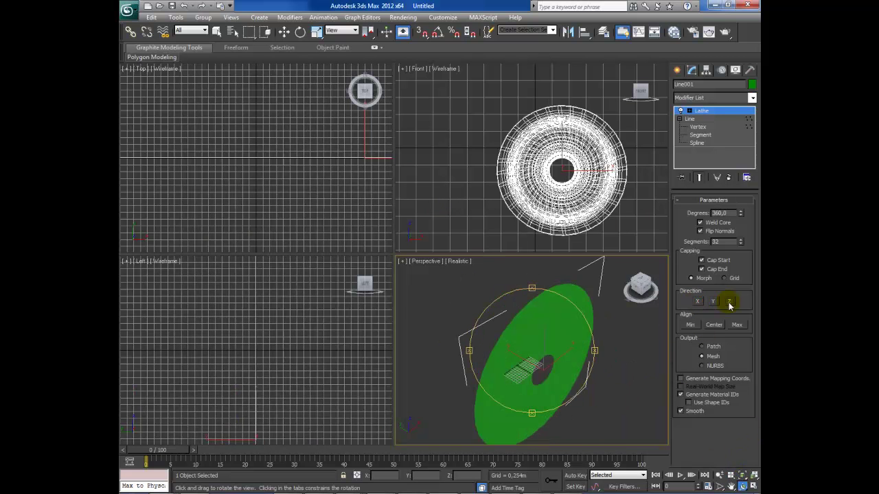
{"action": "left_click", "coordinate": [697, 302]}
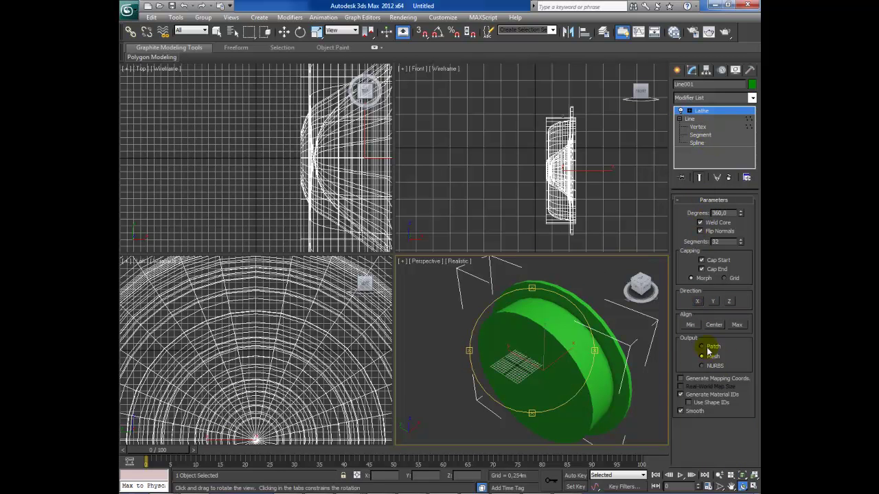
{"action": "left_click", "coordinate": [714, 306]}
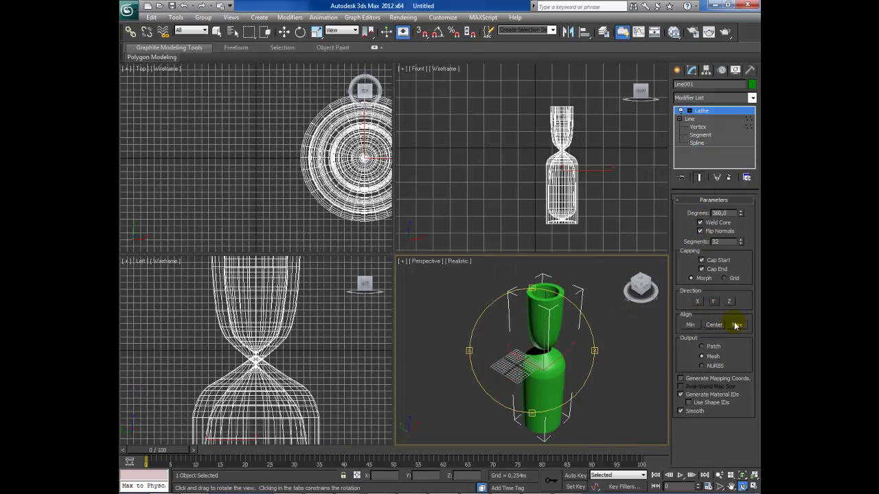
{"action": "left_click", "coordinate": [692, 326]}
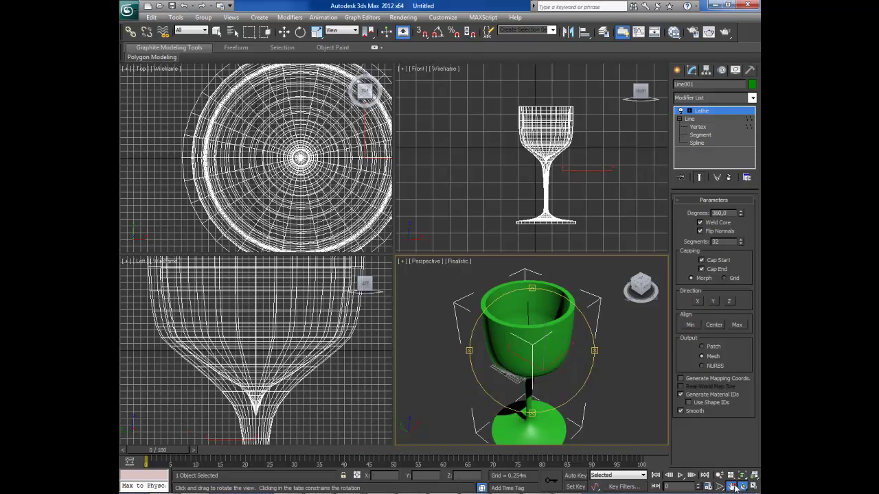
{"action": "middle_click_drag", "start_coordinate": [530, 377], "coordinate": [531, 357]}
{"action": "scroll", "coordinate": [531, 358], "scroll_direction": "down", "scroll_amount": 3}
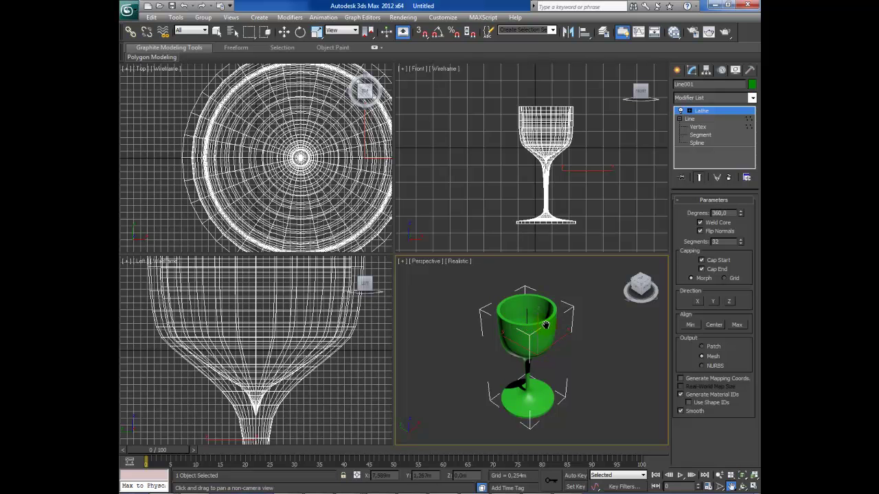
{"action": "key", "text": "w"}
- Select the Lathe's Axis sub-object and drag it sideways to widen the goblet's bowl
{"action": "left_click", "coordinate": [689, 111]}
{"action": "left_click", "coordinate": [702, 120]}
{"action": "mouse_move", "coordinate": [541, 347]}
{"action": "left_mouse_down"}
{"action": "mouse_move", "coordinate": [564, 350]}
{"action": "mouse_move", "coordinate": [543, 383]}
{"action": "mouse_move", "coordinate": [588, 372]}
{"action": "left_mouse_up"}
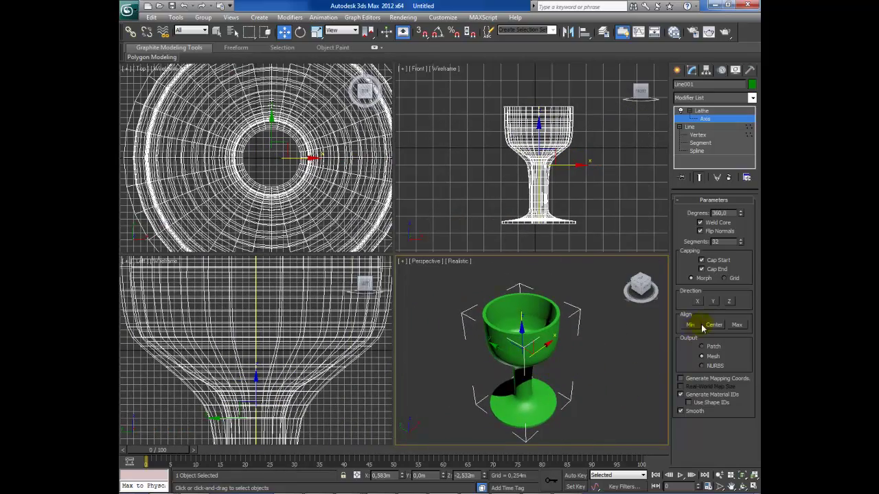
{"action": "mouse_move", "coordinate": [546, 347]}
{"action": "left_mouse_down"}
{"action": "mouse_move", "coordinate": [584, 326]}
{"action": "mouse_move", "coordinate": [564, 337]}
{"action": "mouse_move", "coordinate": [557, 373]}
{"action": "mouse_move", "coordinate": [573, 350]}
{"action": "mouse_move", "coordinate": [549, 371]}
{"action": "mouse_move", "coordinate": [601, 434]}
{"action": "mouse_move", "coordinate": [528, 341]}
{"action": "mouse_move", "coordinate": [506, 345]}
{"action": "mouse_move", "coordinate": [480, 407]}
{"action": "mouse_move", "coordinate": [480, 439]}
{"action": "mouse_move", "coordinate": [546, 333]}
{"action": "mouse_move", "coordinate": [602, 386]}
{"action": "mouse_move", "coordinate": [632, 476]}
{"action": "mouse_move", "coordinate": [647, 6]}
{"action": "mouse_move", "coordinate": [604, 384]}
{"action": "mouse_move", "coordinate": [590, 325]}
{"action": "mouse_move", "coordinate": [514, 346]}
{"action": "mouse_move", "coordinate": [473, 439]}
{"action": "mouse_move", "coordinate": [512, 354]}
{"action": "left_mouse_up"}
{"action": "left_click", "coordinate": [300, 32]}
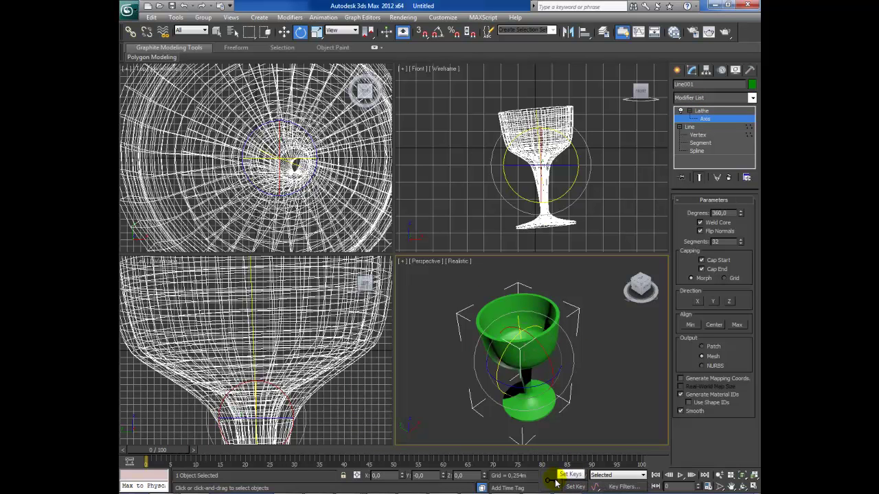
- With Auto Key on, rotate the Lathe axis at frame 50 toward an upright goblet
{"action": "left_click", "coordinate": [576, 476]}
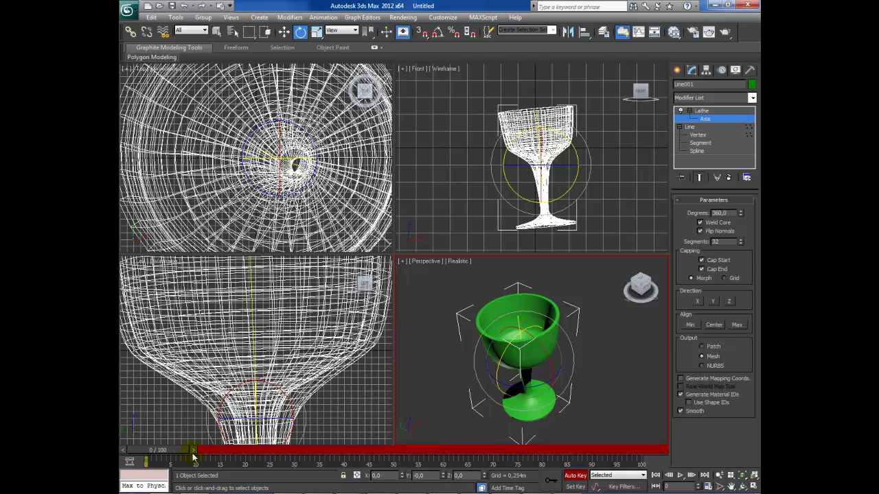
{"action": "left_click_drag", "start_coordinate": [169, 454], "coordinate": [395, 453]}
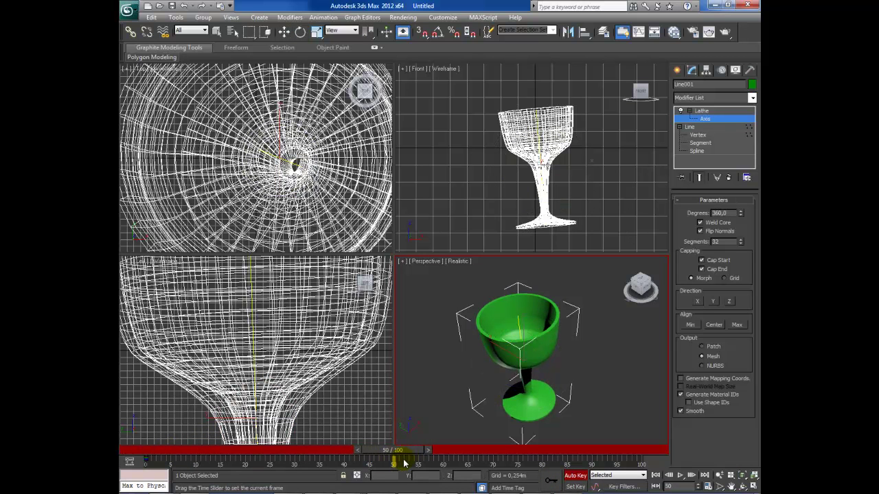
{"action": "key", "text": "e"}
{"action": "left_click_drag", "start_coordinate": [524, 346], "coordinate": [587, 409]}
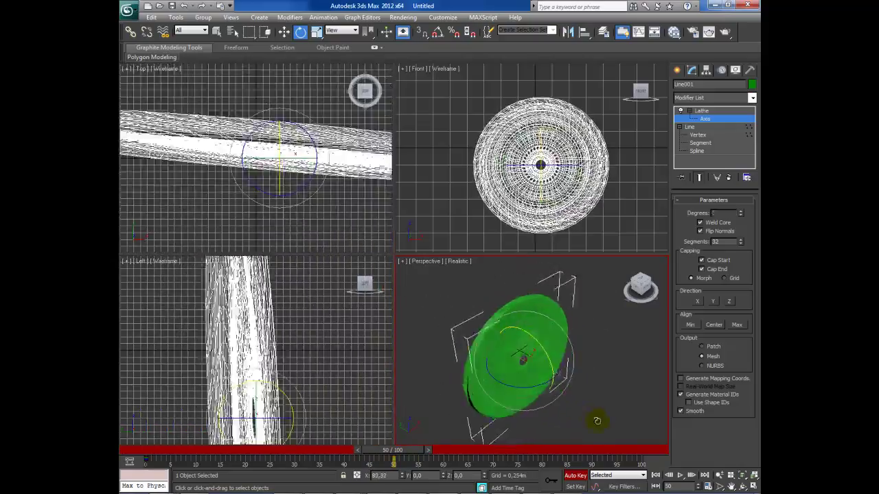
{"action": "left_click_drag", "start_coordinate": [588, 409], "coordinate": [637, 475]}
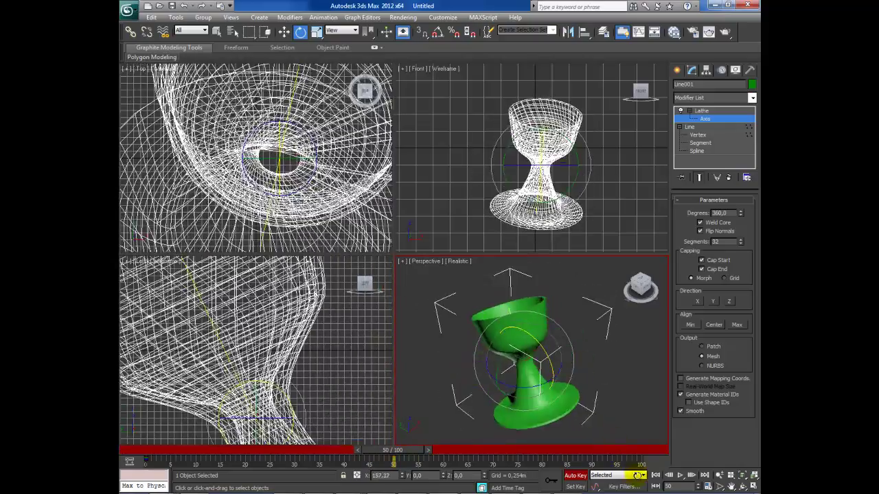
- Rotate the Lathe axis again at frame 100, then play back the animation
{"action": "left_click_drag", "start_coordinate": [407, 453], "coordinate": [642, 450]}
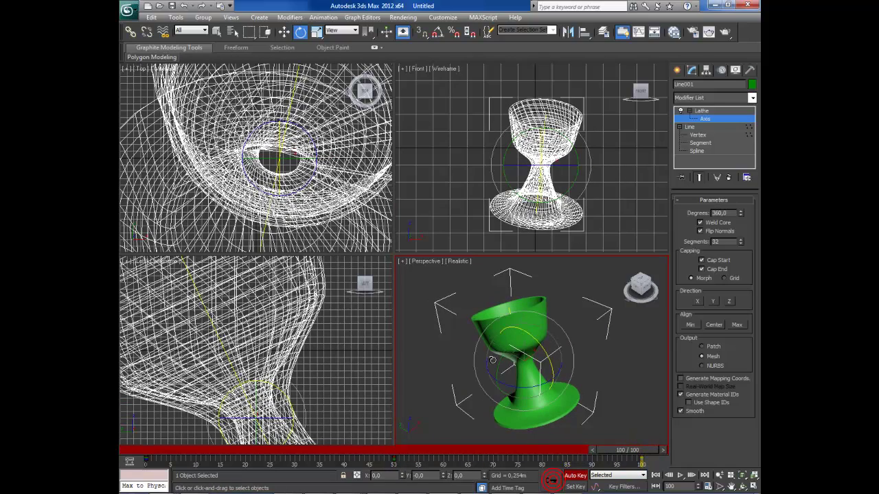
{"action": "left_click_drag", "start_coordinate": [499, 365], "coordinate": [542, 34]}
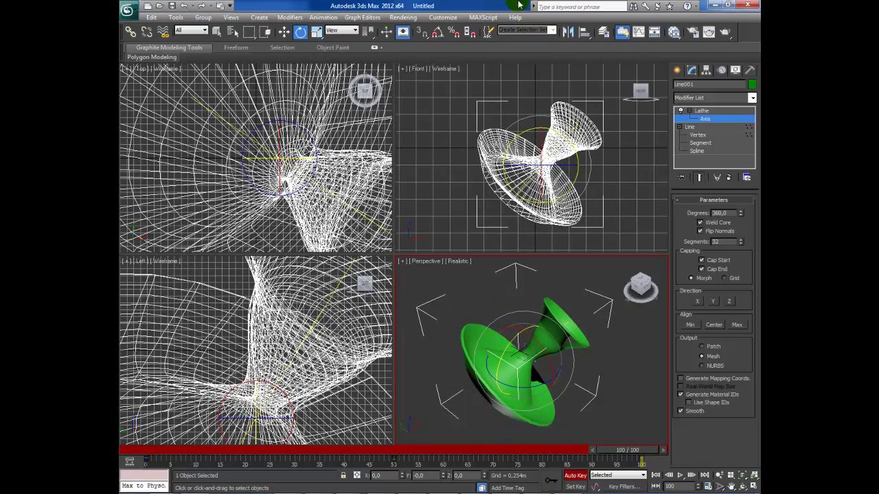
{"action": "left_click", "coordinate": [680, 475]}
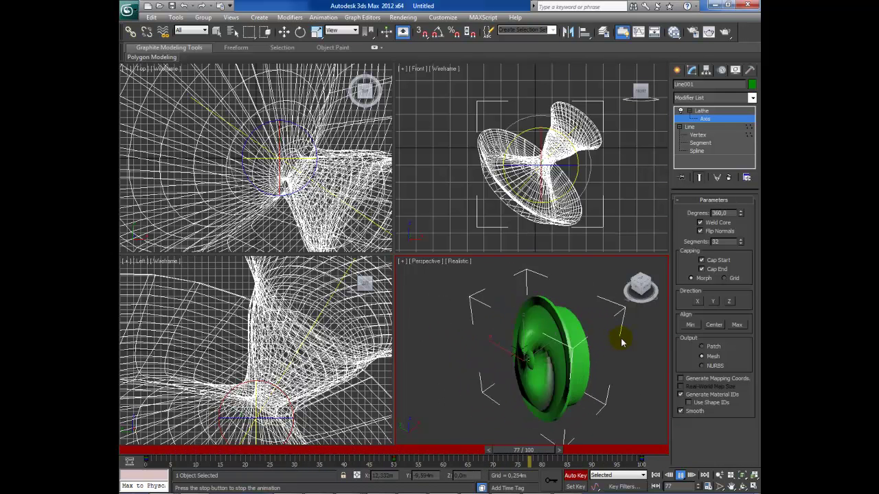
{"action": "key", "text": "Escape"}
- At frame 0 with Auto Key off, zoom extents and tilt the Lathe axis about 97 degrees
{"action": "key", "text": "e"}
{"action": "left_click", "coordinate": [575, 472]}
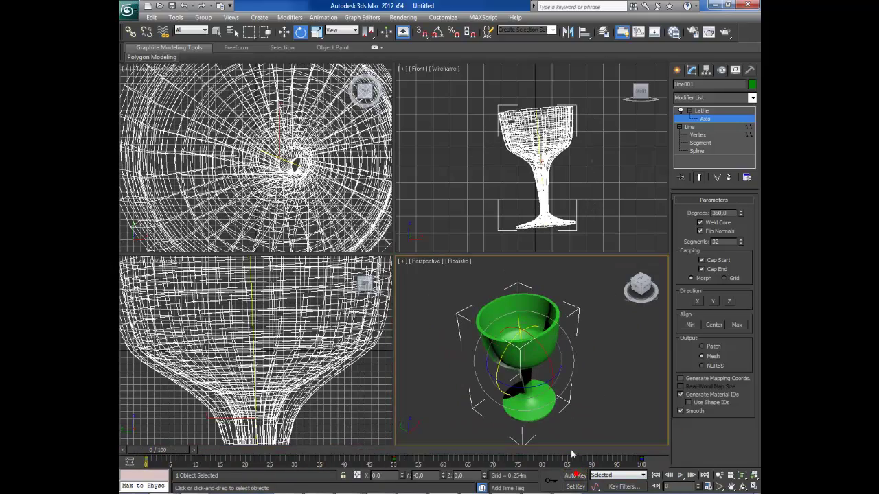
{"action": "left_click", "coordinate": [285, 33]}
{"action": "key", "text": "z"}
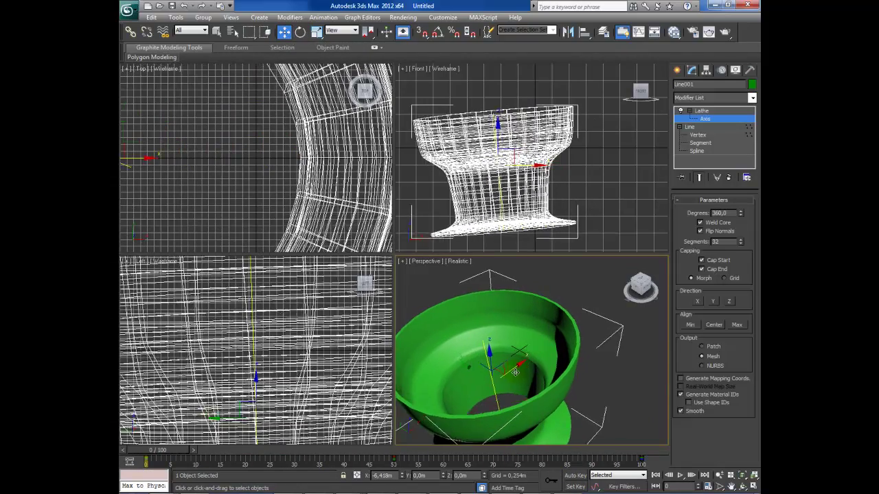
{"action": "left_click", "coordinate": [300, 32]}
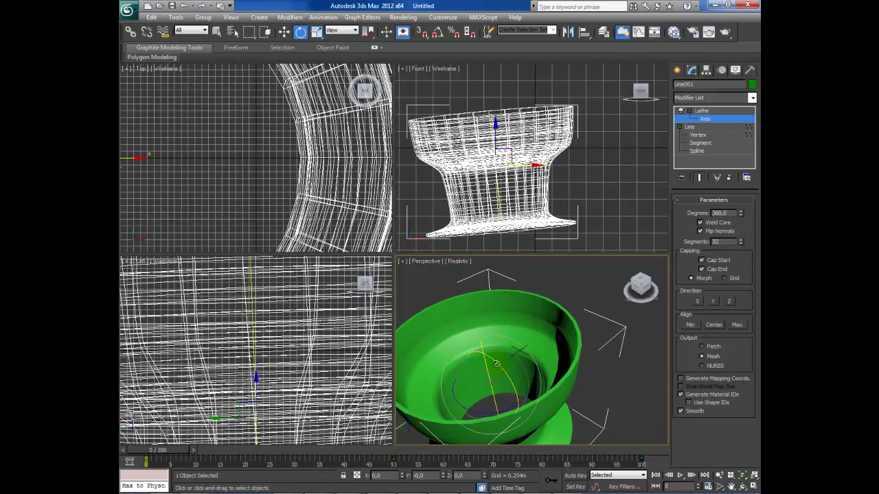
{"action": "left_click_drag", "start_coordinate": [491, 356], "coordinate": [584, 260]}
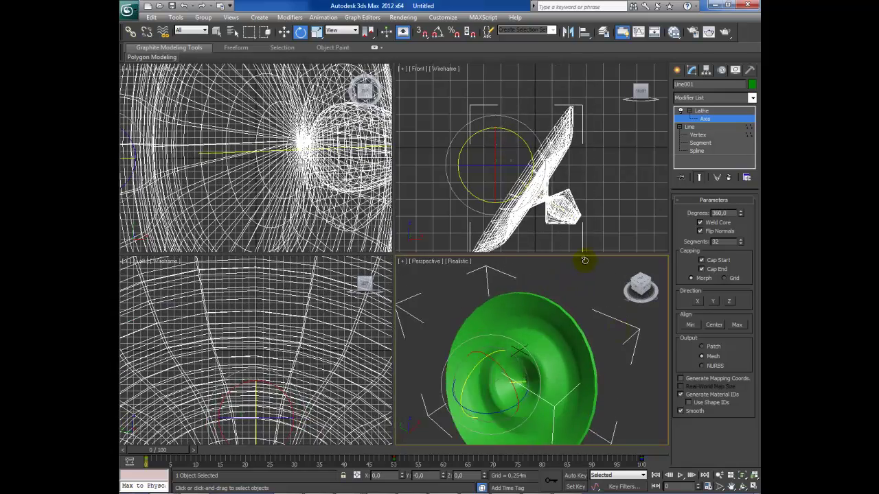
- Orbit and pan the Perspective view to frame the wide, tilted dish
{"action": "key", "text": "ctrl+r"}
{"action": "mouse_move", "coordinate": [522, 357]}
{"action": "left_mouse_down"}
{"action": "mouse_move", "coordinate": [539, 355]}
{"action": "mouse_move", "coordinate": [524, 321]}
{"action": "mouse_move", "coordinate": [521, 388]}
{"action": "left_mouse_up"}
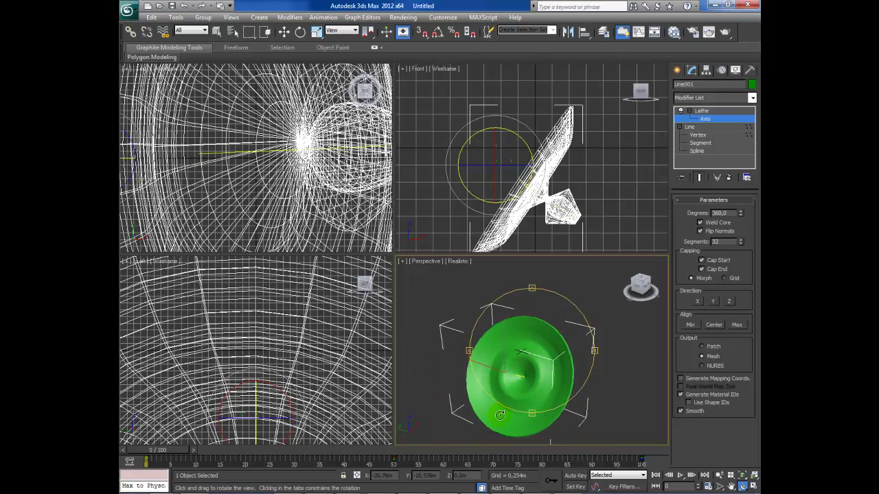
{"action": "left_click", "coordinate": [730, 486]}
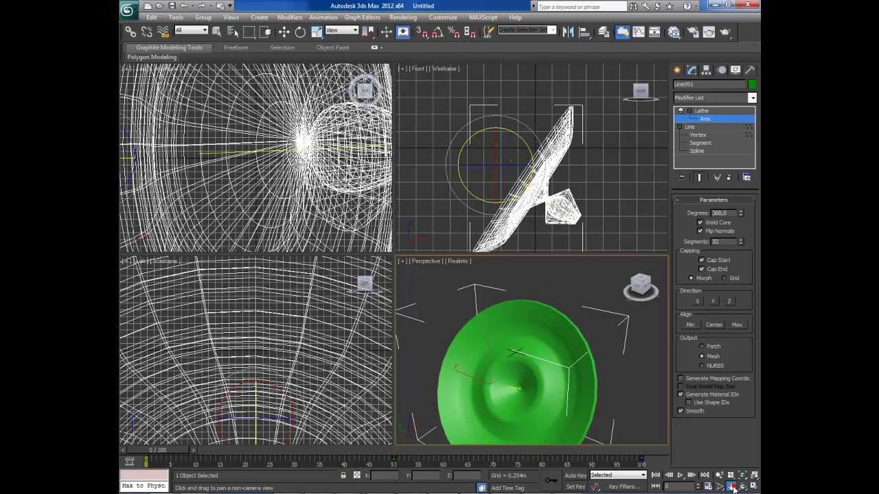
{"action": "left_click_drag", "start_coordinate": [527, 395], "coordinate": [536, 363]}
{"action": "key", "text": "e"}
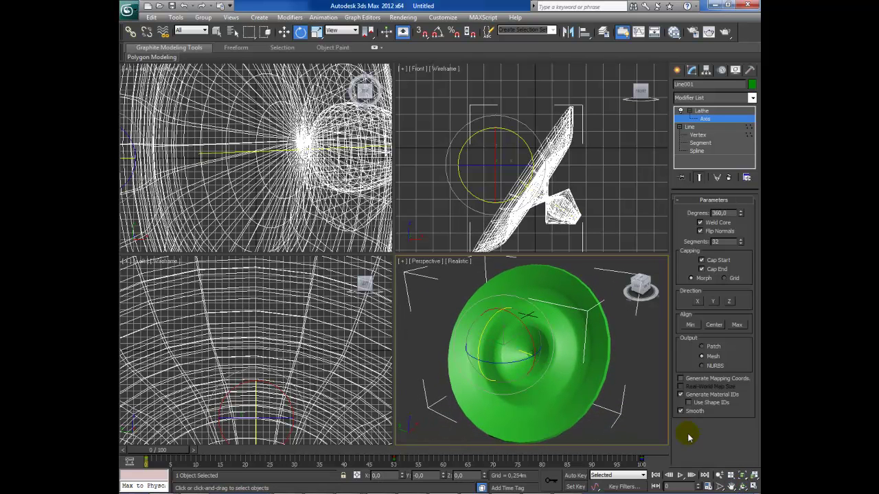